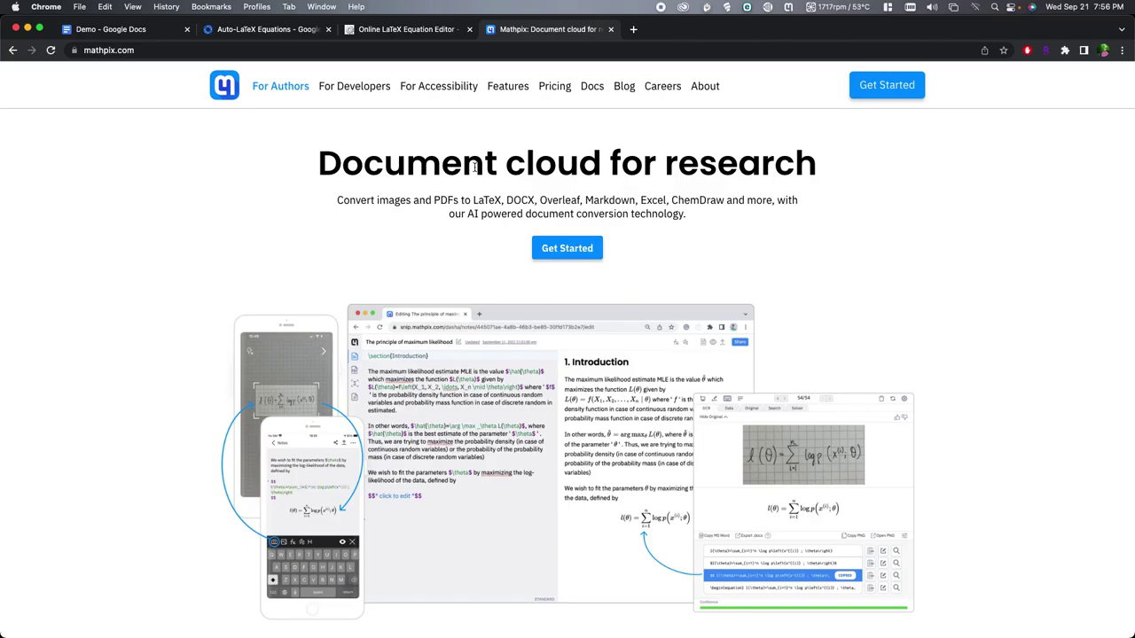
- Scroll the Mathpix home page down to the Mobile & Tablet, Desktop and Web download options
scroll(567, 355, "down", 10)
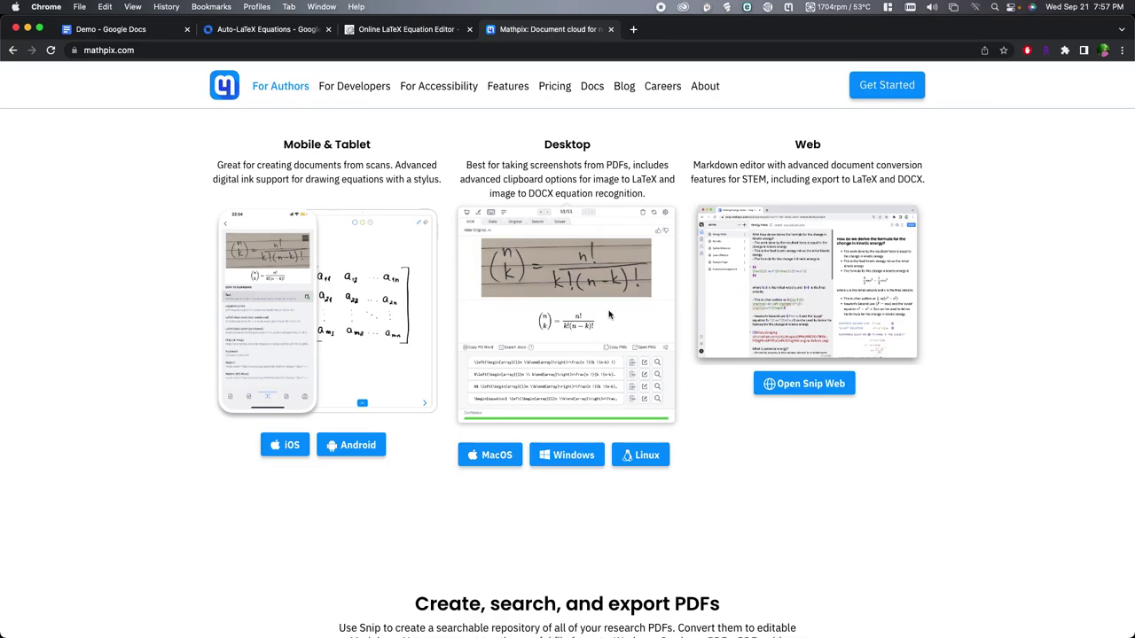
- Copy the integral's $$…$$ LaTeX from the Mathpix Snip results and bring up the Calc 2 Write Up 2 notes
left_click(788, 9)
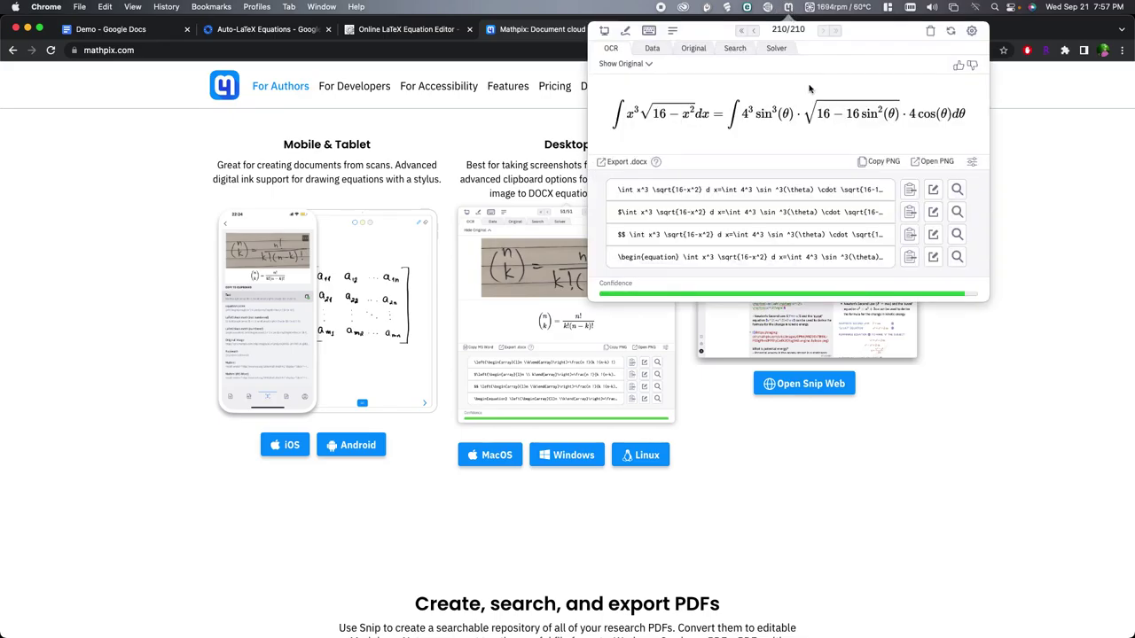
key("super+3")
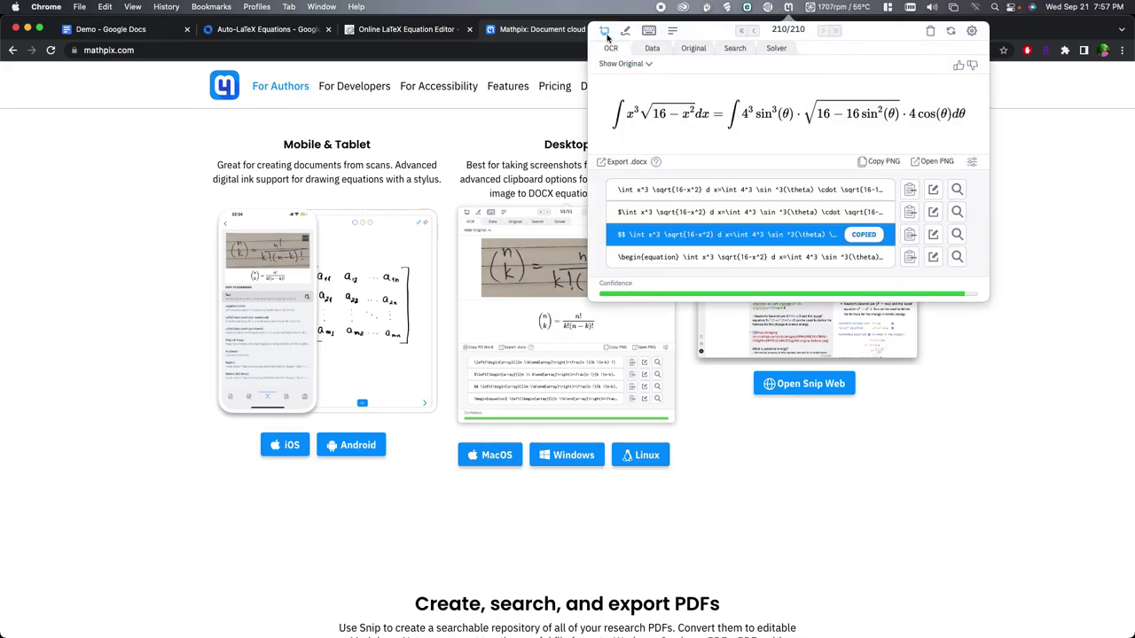
key("super+Tab")
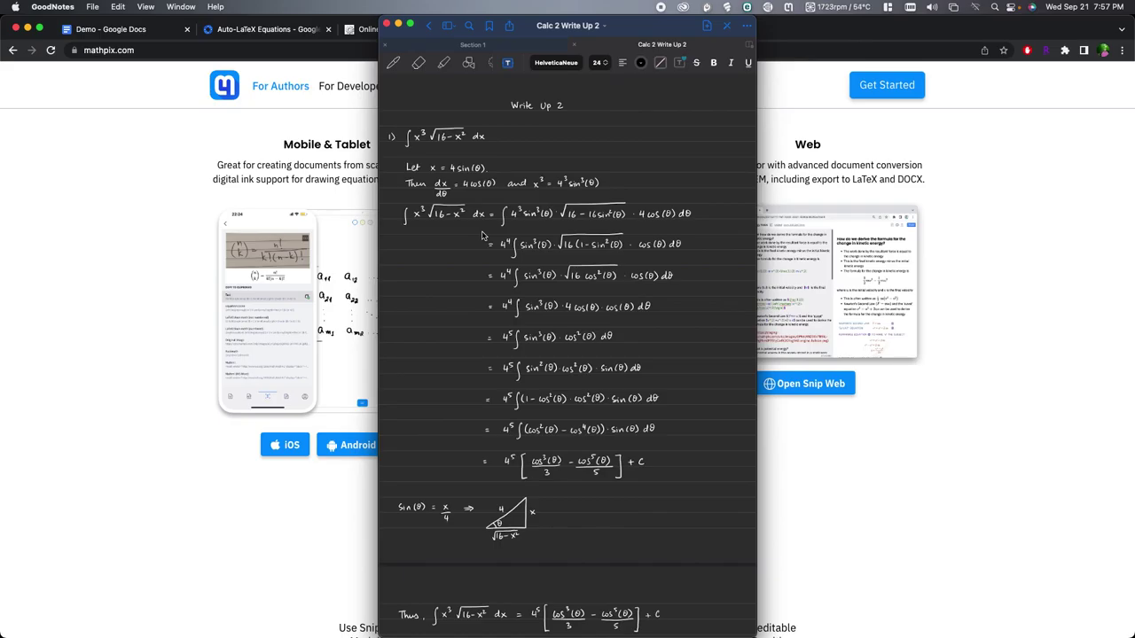
- Snip the first handwritten integral line in Mathpix and copy its $…$ LaTeX version
key("ctrl+super+m")
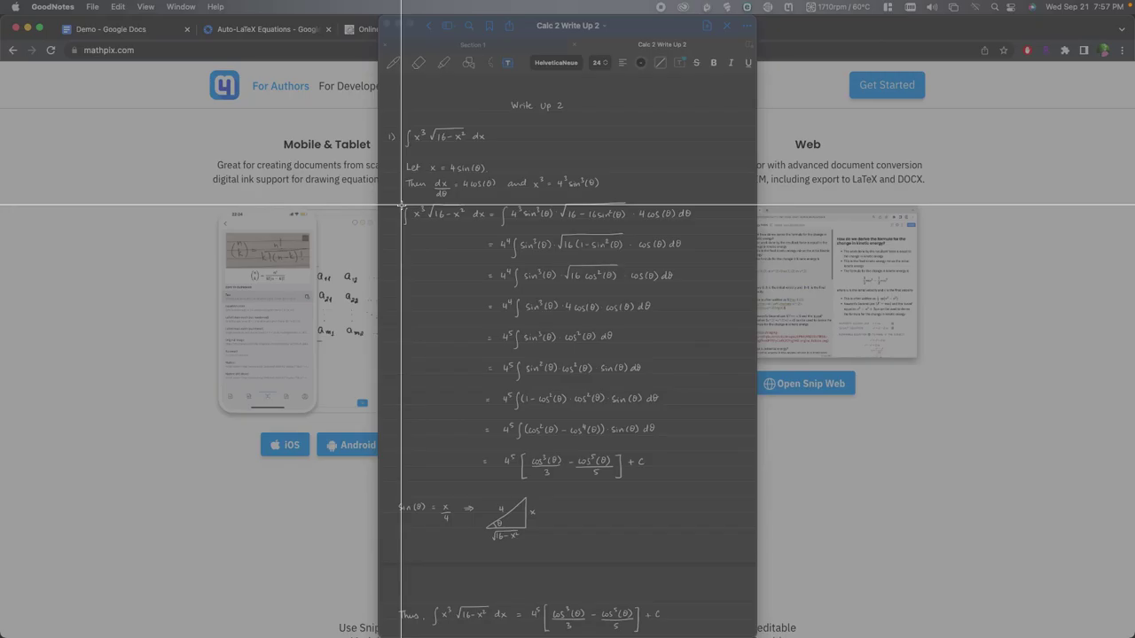
left_click_drag(401, 206, 700, 228)
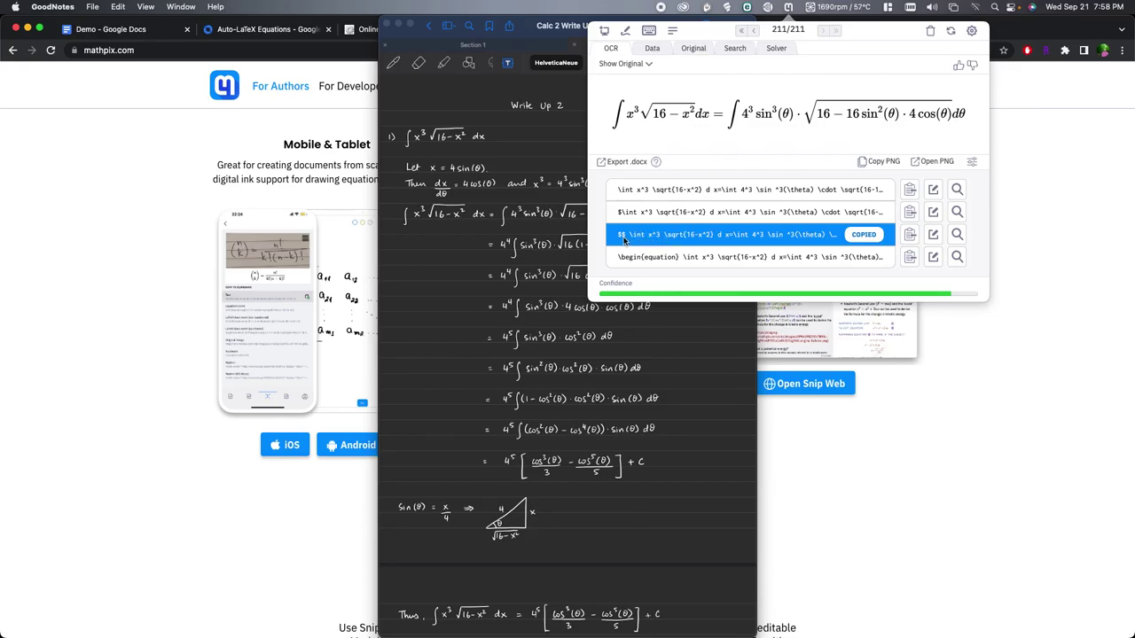
left_click(675, 214)
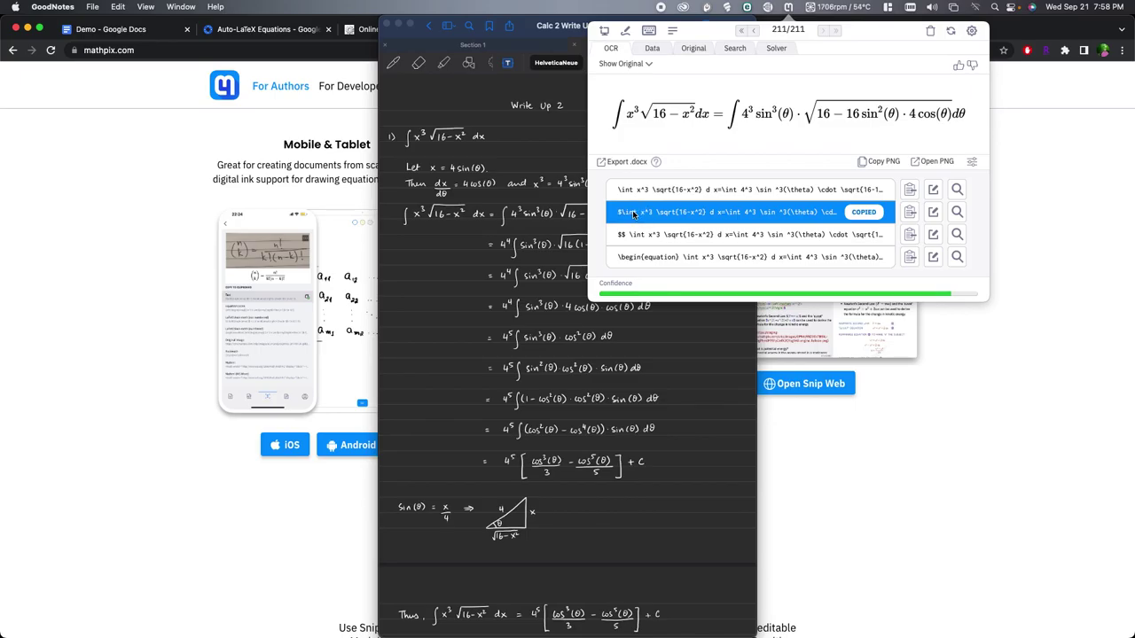
left_click(154, 227)
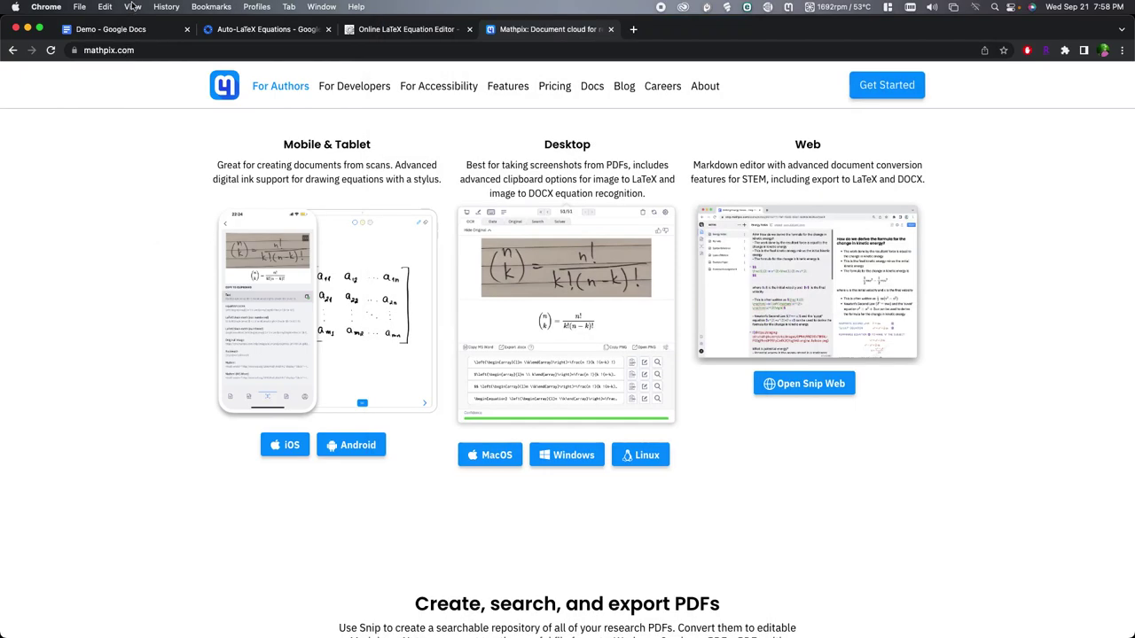
- Launch the Auto-LaTeX Equations add-on from the Extensions menu in the Demo document
left_click(129, 31)
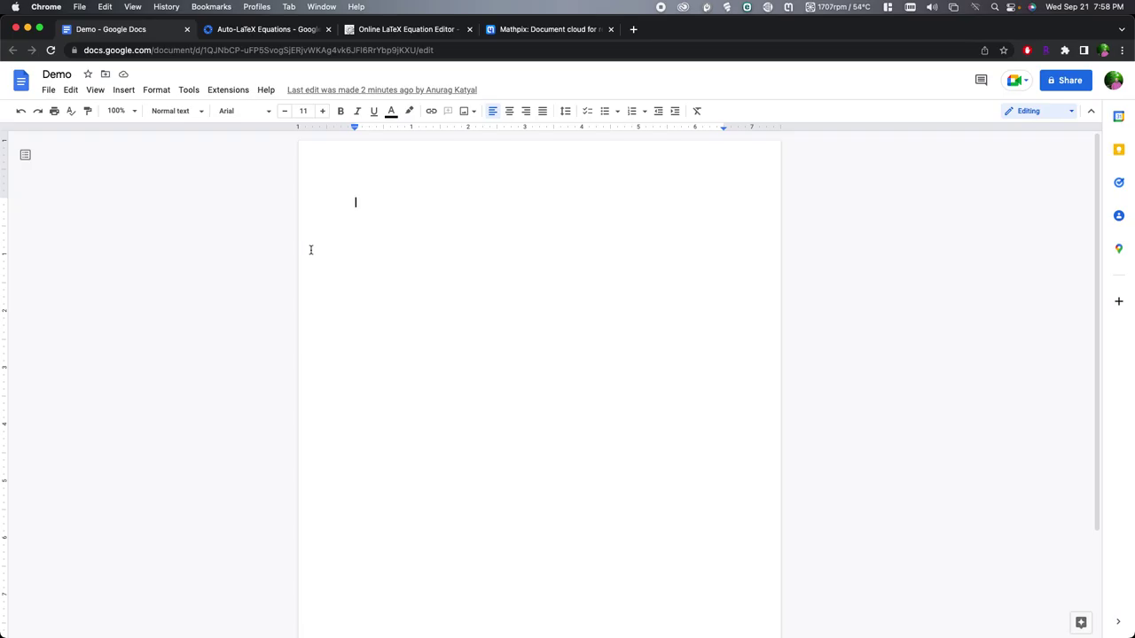
left_click(273, 33)
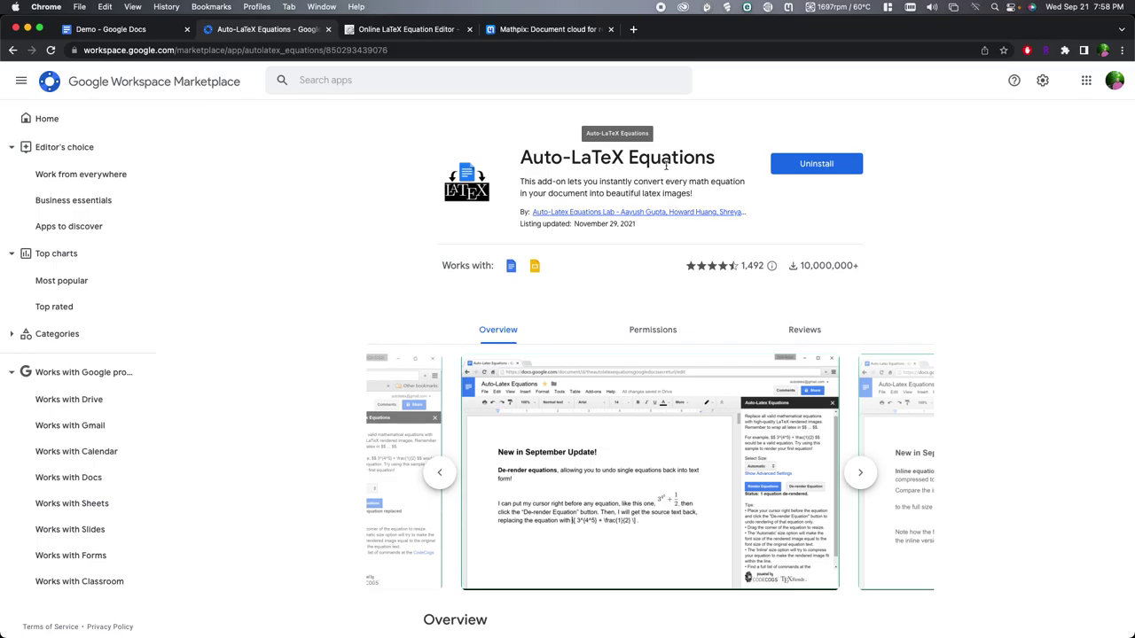
left_click(142, 32)
left_click(226, 90)
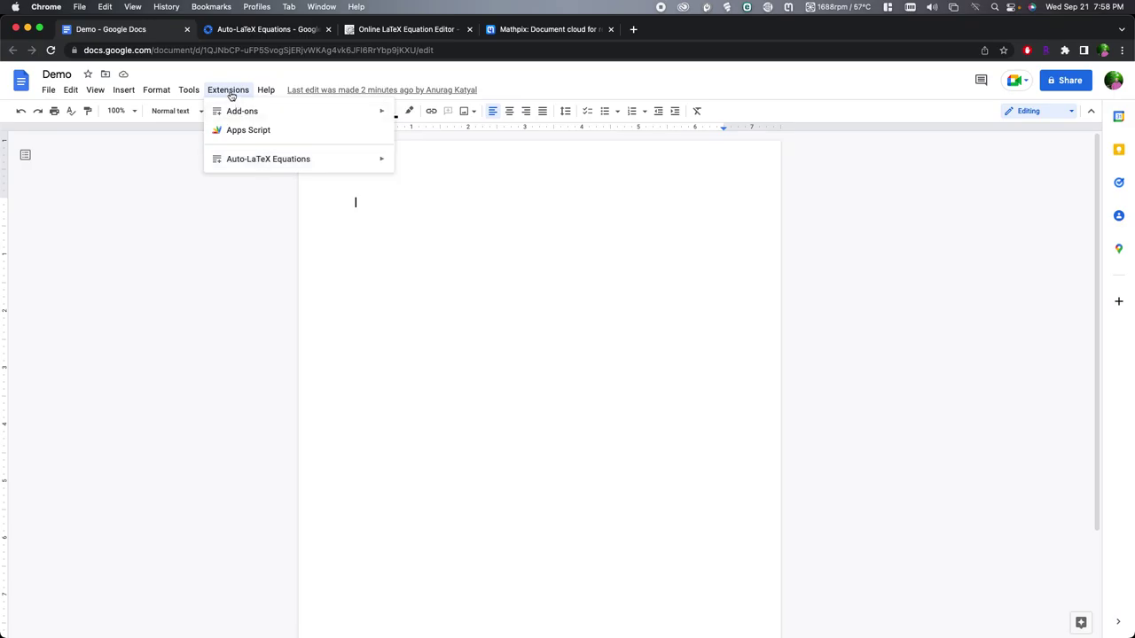
mouse_move(248, 162)
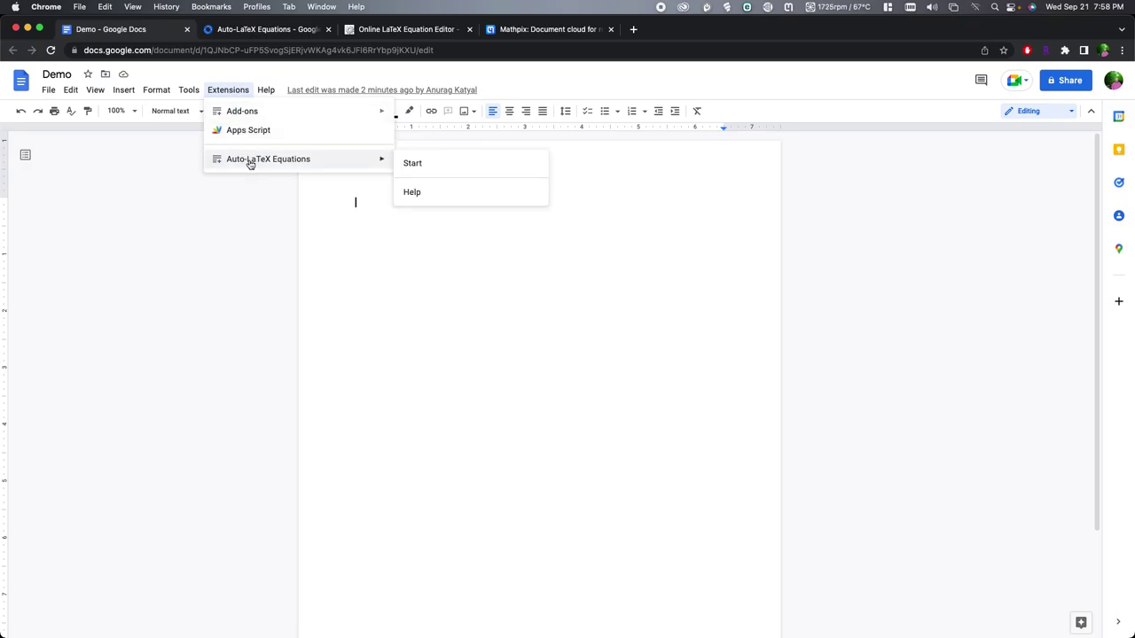
left_click(410, 165)
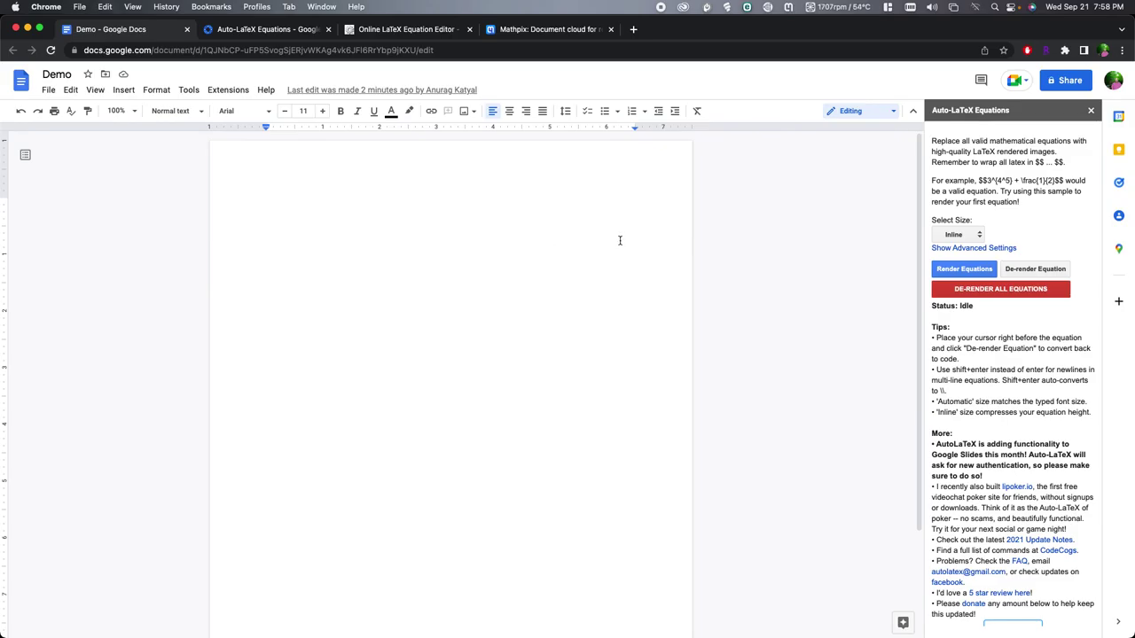
- Paste the integral LaTeX at the page top, add $ at both ends, and render it as an equation image
left_click(277, 204)
key("super+v")
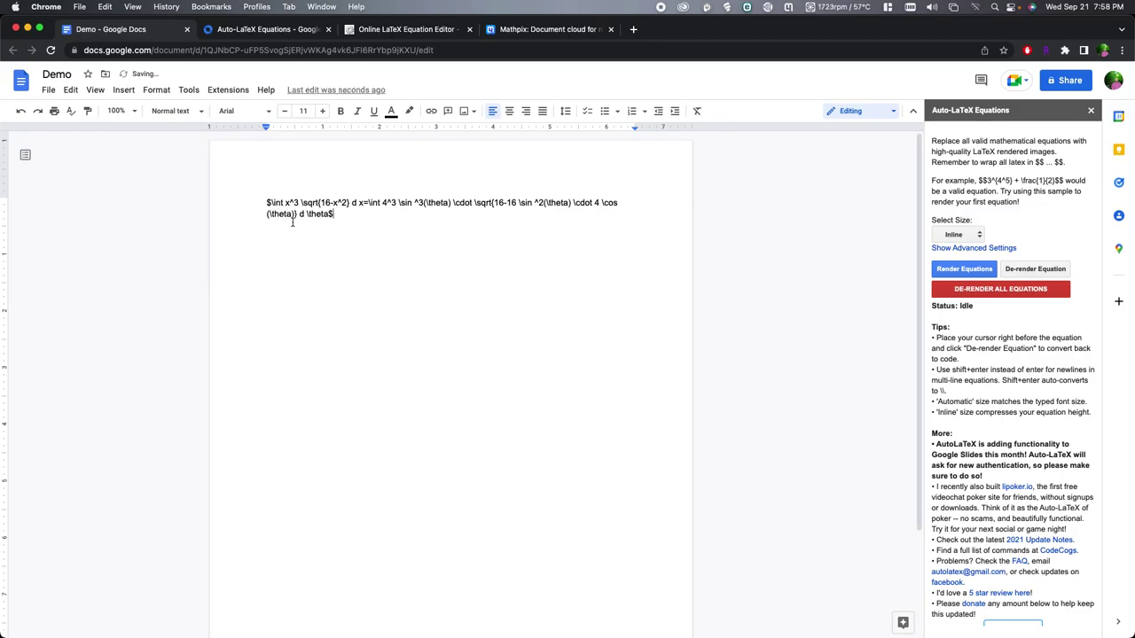
left_click(267, 204)
type("$")
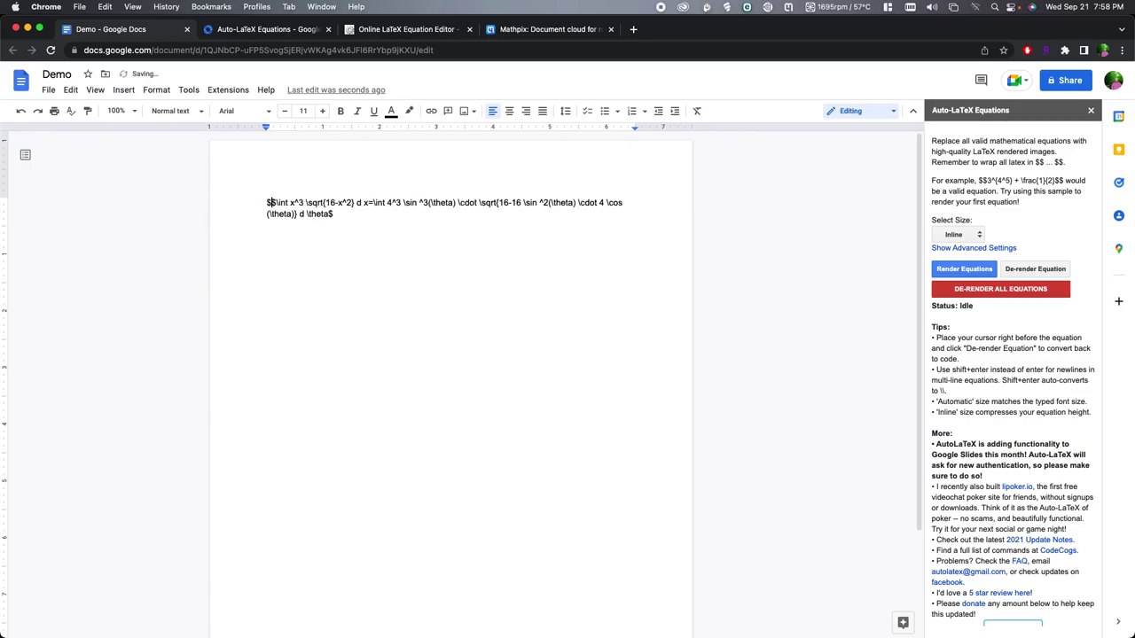
key("super+Down")
type("$")
key("super+Up")
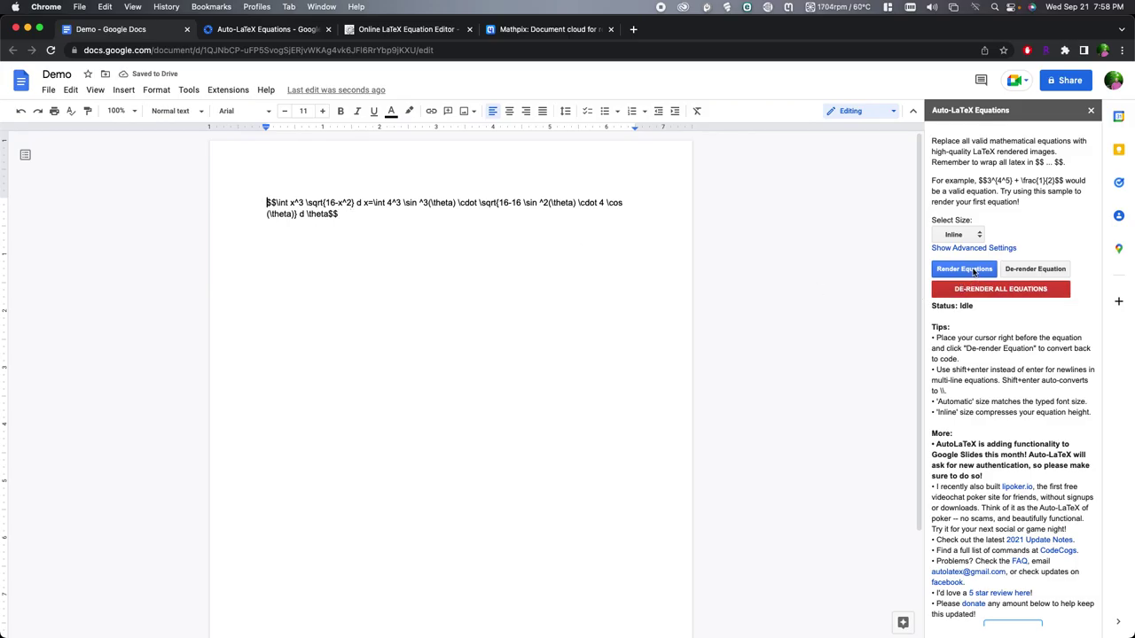
left_click(972, 270)
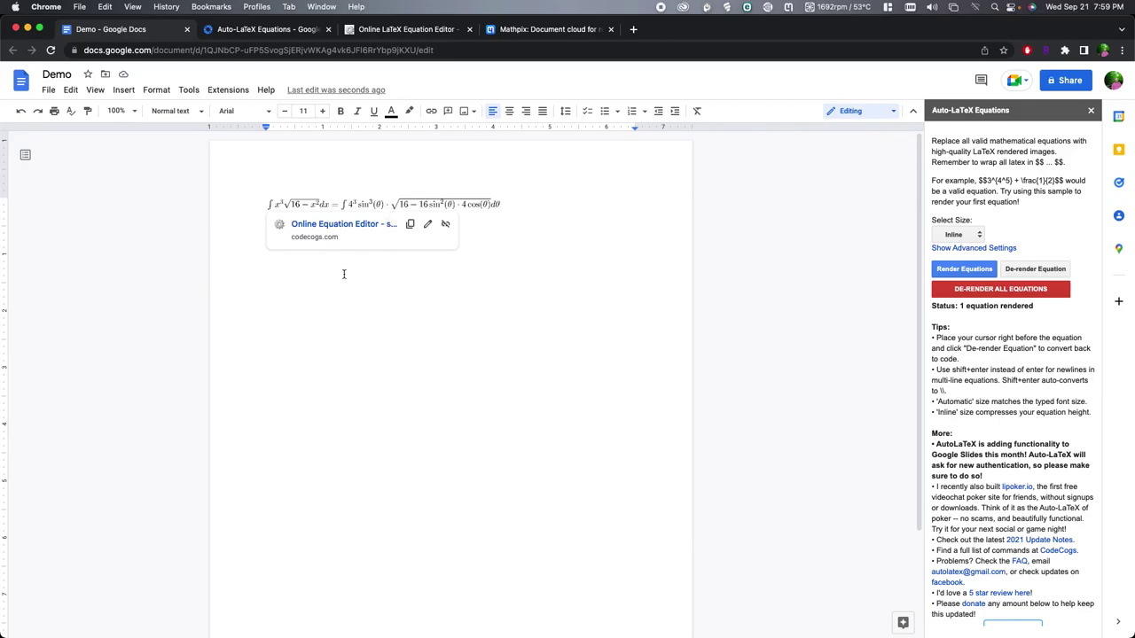
left_click(527, 228)
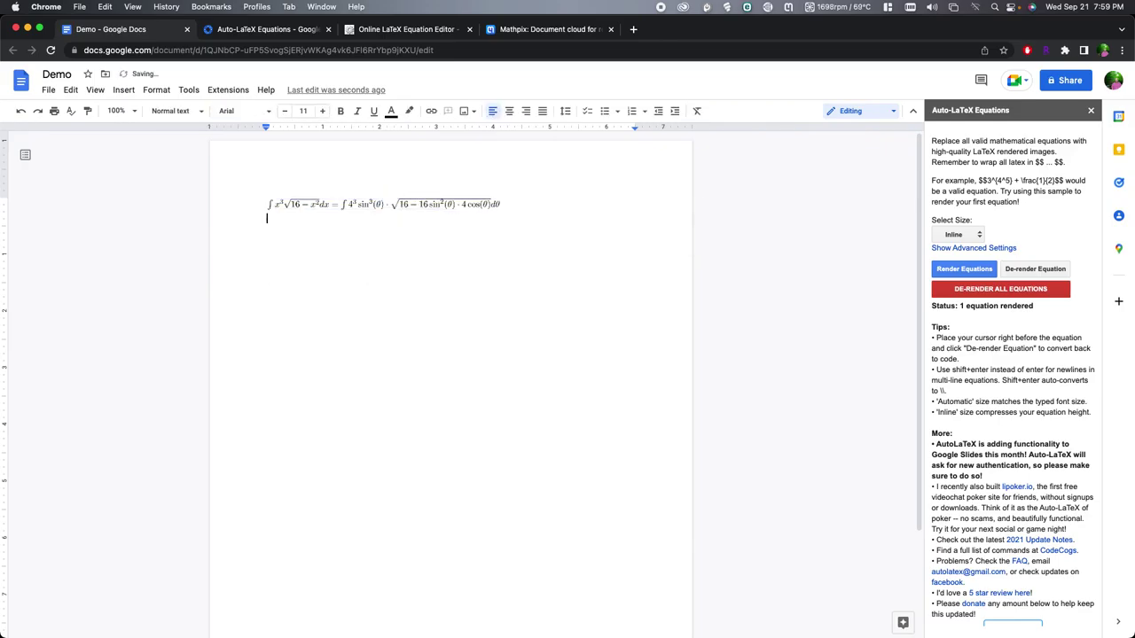
- On a new line, type $$\frac{2}{x+3}$$ and render it with Auto-LaTeX
key("Return")
type("$$\\frac{}{}$$")
key("Left")
key("Left")
key("Left")
key("Left")
key("Left")
type("2")
key("Right")
key("Right")
type("x+3")
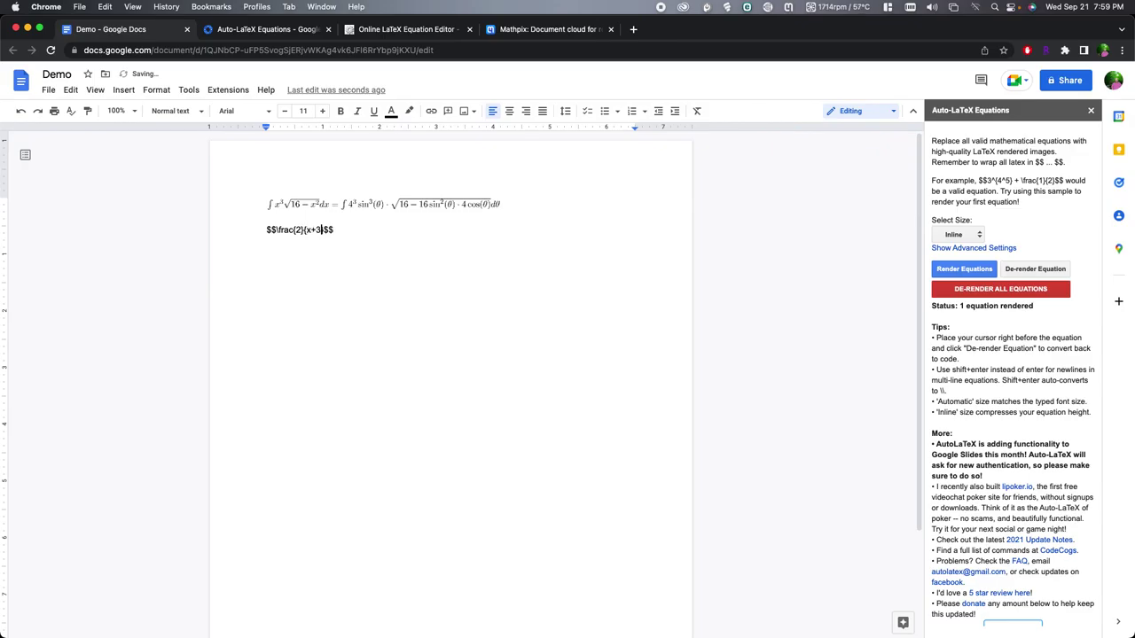
left_click(267, 229)
left_click(971, 272)
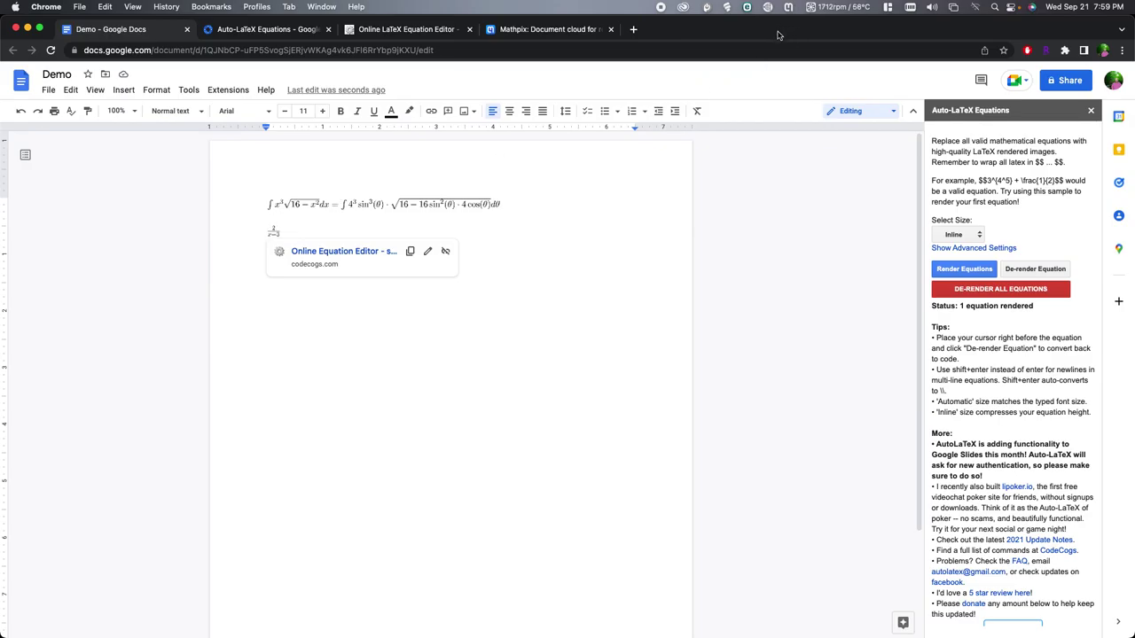
key("super+Tab")
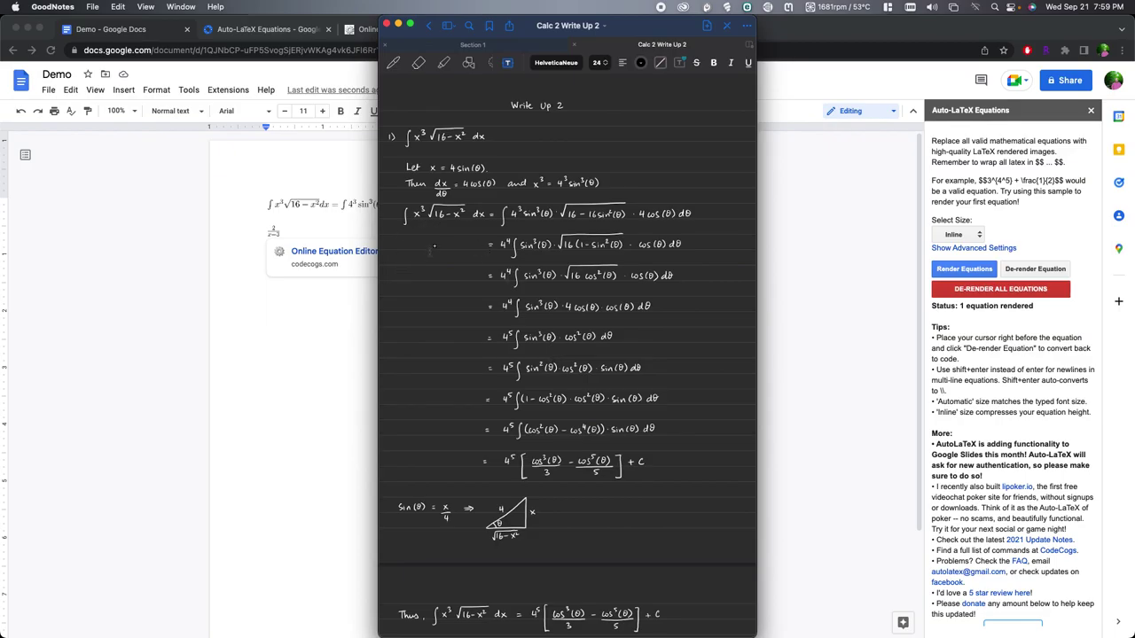
- Snip the block of handwritten integration steps below the first line in Mathpix
left_click(789, 7)
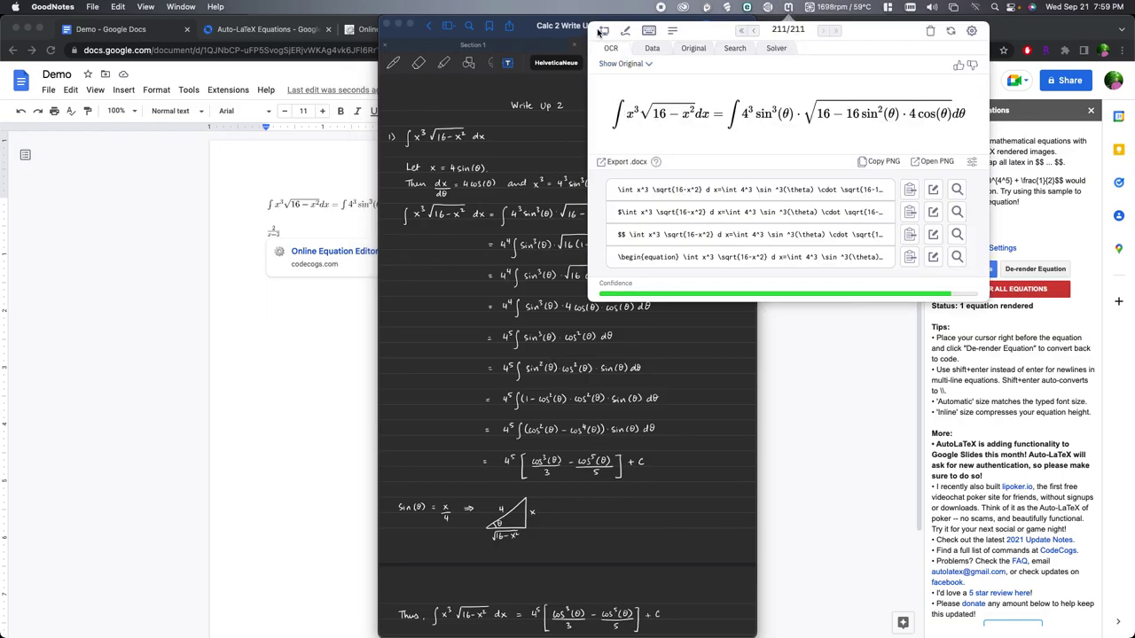
left_click(603, 31)
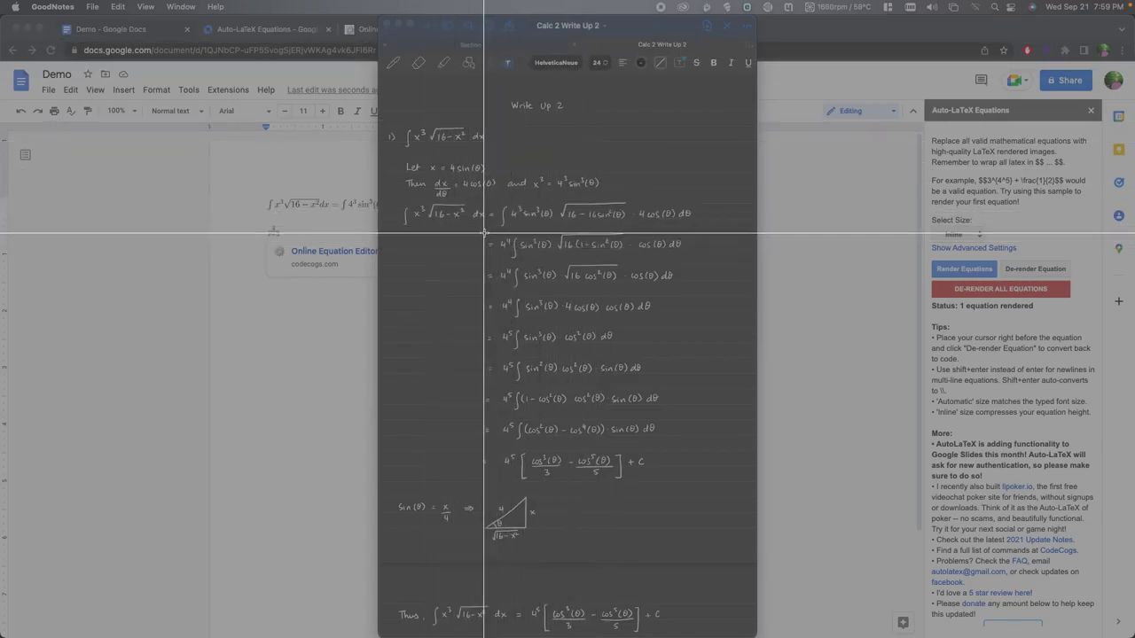
left_click_drag(482, 232, 698, 494)
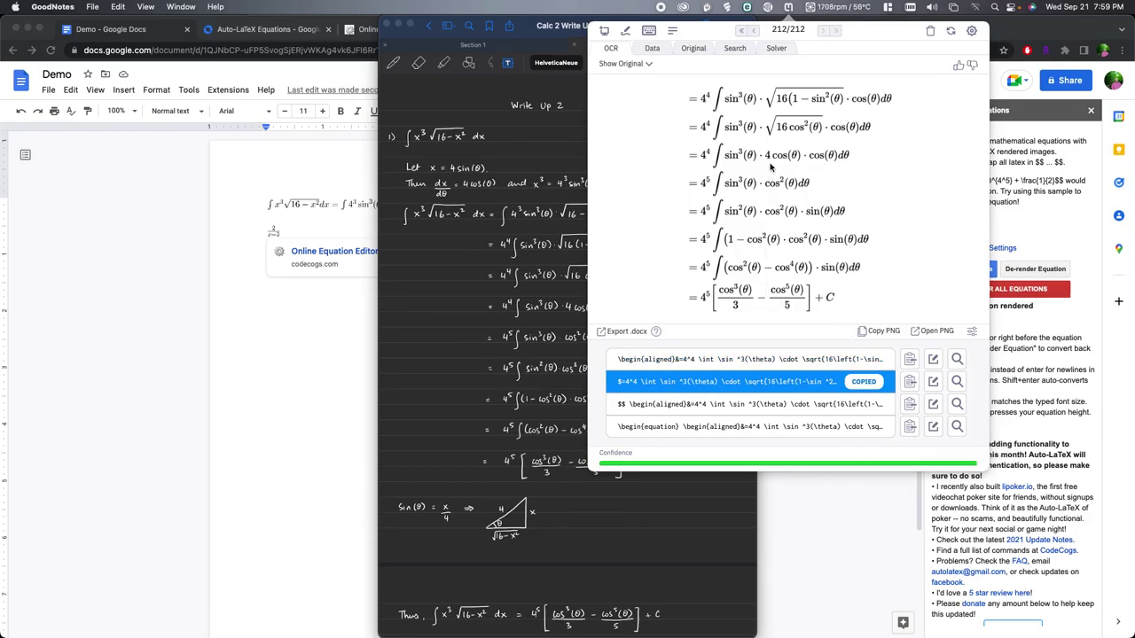
- Paste the eight LaTeX solution lines below the fraction and add an extra $ at the start of each line
left_click(293, 379)
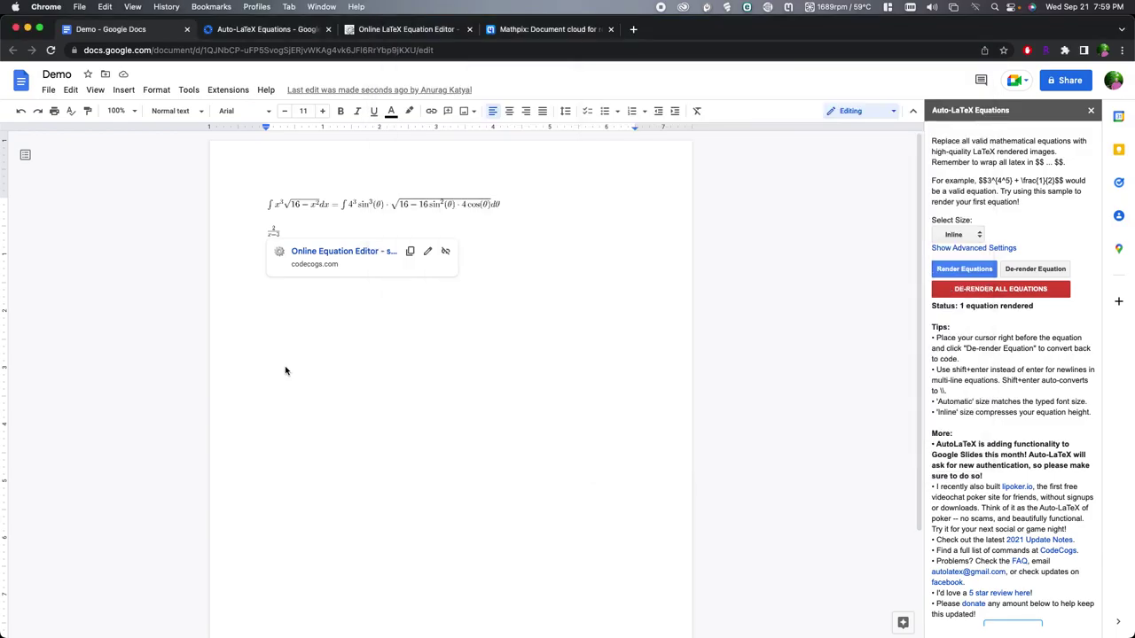
left_click(322, 319)
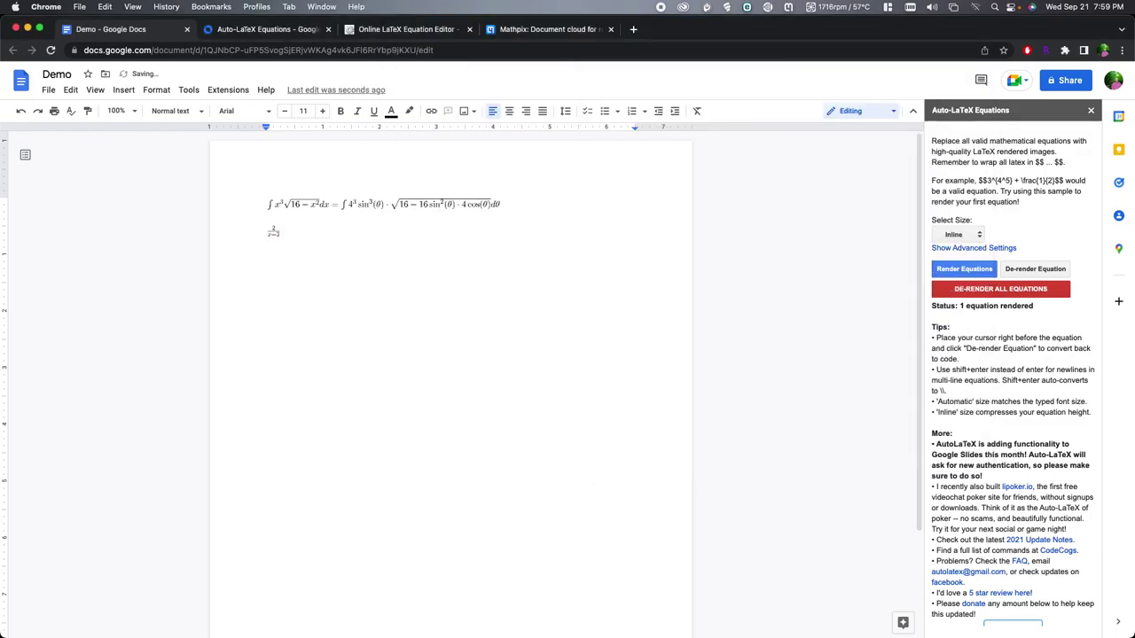
type("$=4^4 \\int \\sin ^3(\\theta) \\cdot \\sqrt{16\\left(1-\\sin ^2(\\theta)\\right.} \\cdot \\cos (\\theta) d \\theta$ $=4^4 \\int \\sin ^3(\\theta) \\cdot \\sqrt{16 \\cos ^2(\\theta)} \\cdot \\cos (\\theta) d \\theta$ $=4^4 \\int \\sin ^3(\\theta) \\cdot 4 \\cos (\\theta) \\cdot \\cos (\\theta) d \\theta$ $=4^5 \\int \\sin ^3(\\theta) \\cdot \\cos ^2(\\theta) d \\theta$ $=4^5 \\int \\sin ^2(\\theta) \\cdot \\cos ^2(\\theta) \\cdot \\sin (\\theta) d \\theta$ $=4^5 \\int\\left(1-\\cos ^2(\\theta) \\cdot \\cos ^2(\\theta) \\cdot \\sin (\\theta) d \\theta\\right.$ $=4^5 \\int\\left(\\cos ^2(\\theta)-\\cos ^4(\\theta)\\right) \\cdot \\sin (\\theta) d \\theta$ $=4^5\\left[\\frac{\\cos ^3(\\theta)}{3}-\\frac{\\cos ^5(\\theta)}{5}\\right]+C$")
key("Up")
key("Up")
key("Up")
key("Up")
key("Up")
key("Up")
key("Up")
key("Up")
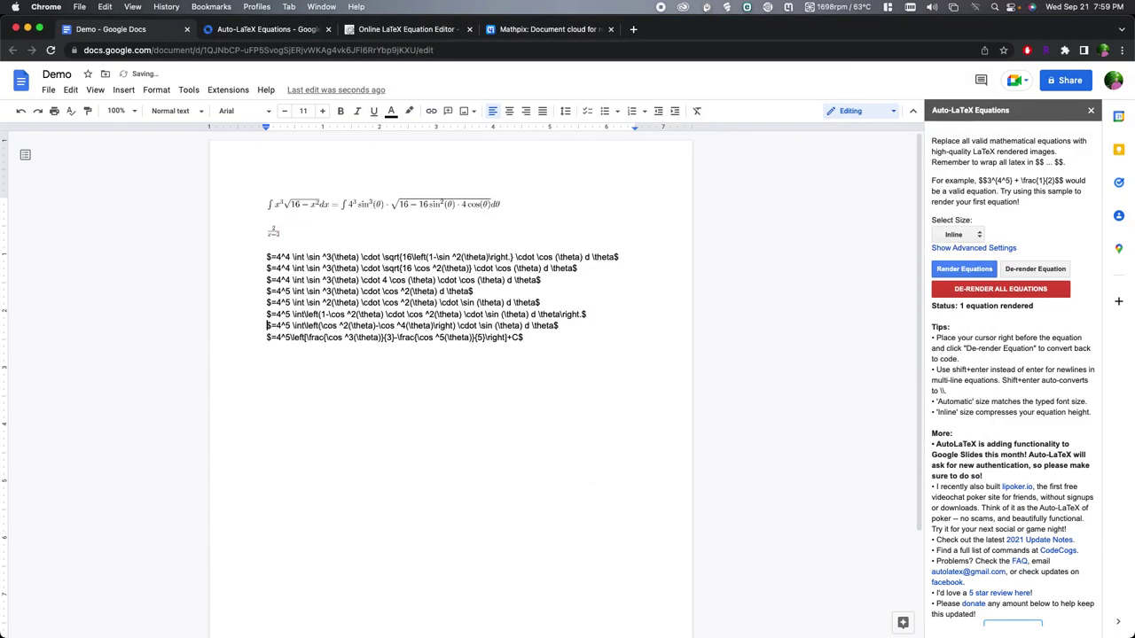
type("$")
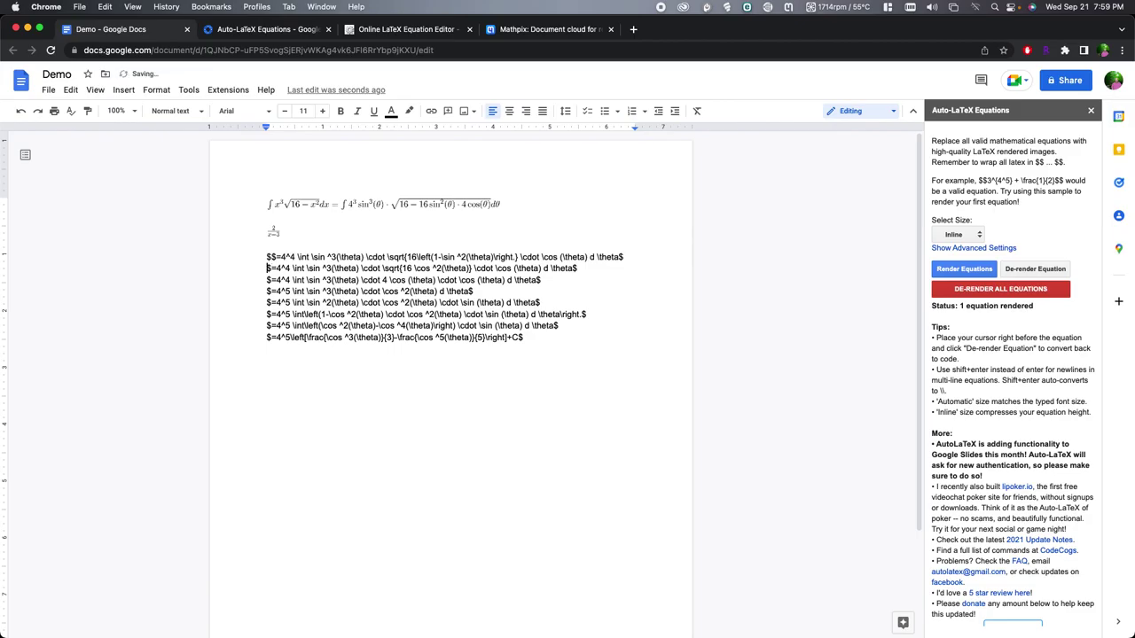
type("$")
key("Down")
type("$")
key("Down")
type("$")
key("Down")
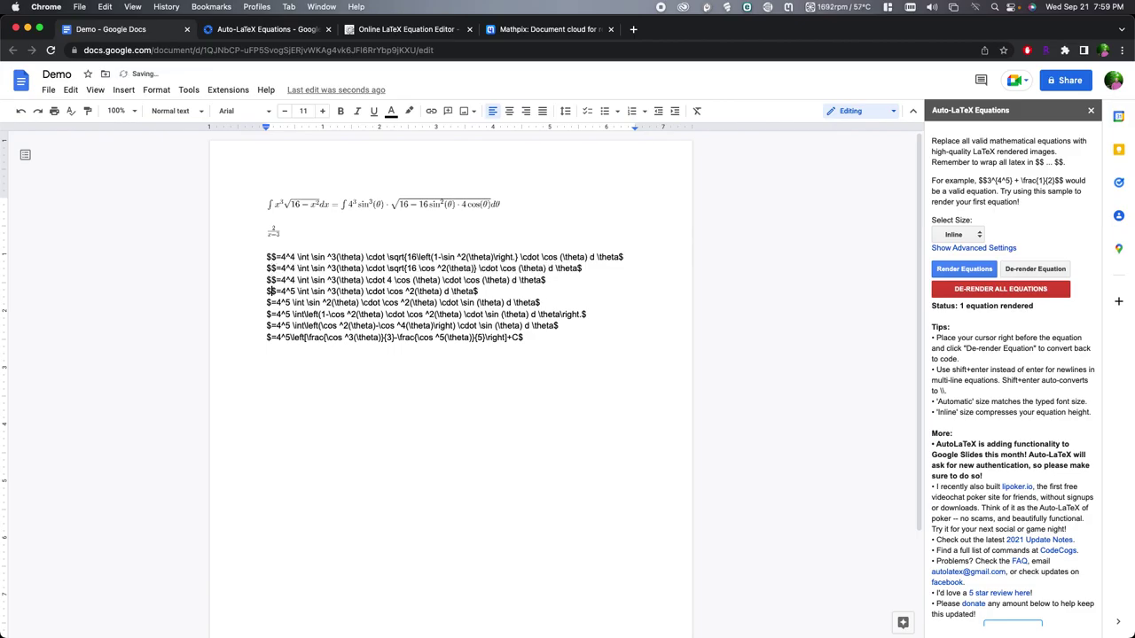
type("$")
key("Down")
type("$")
key("Down")
type("$")
key("Down")
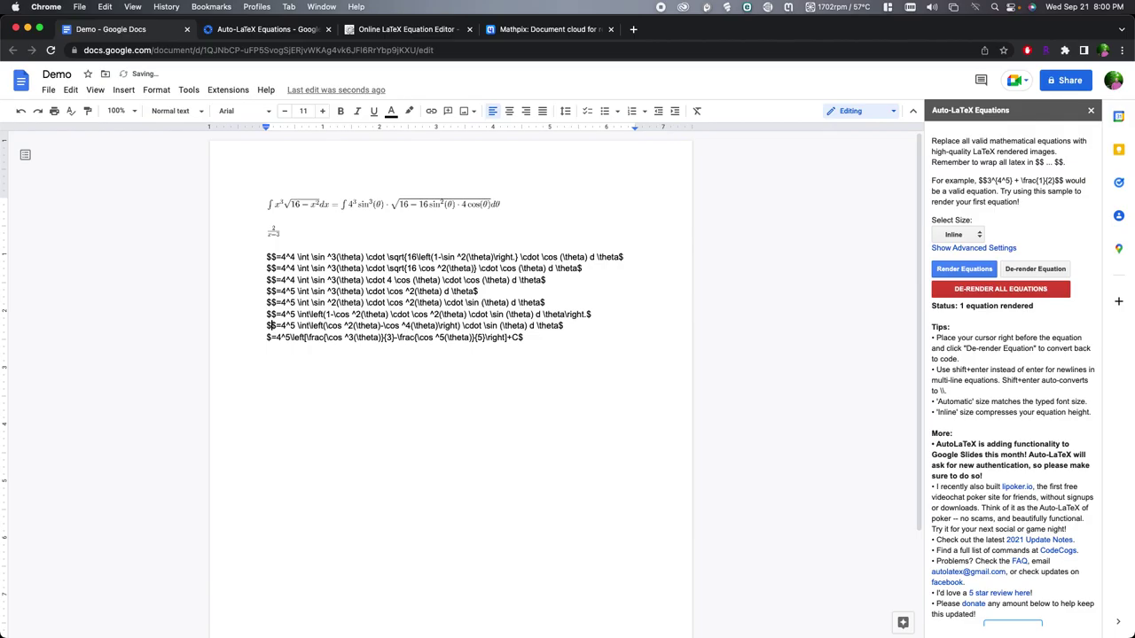
type("$")
type("$")
- Add an extra $ at the end of each line so every line reads $$…$$
left_click(564, 325)
type("$")
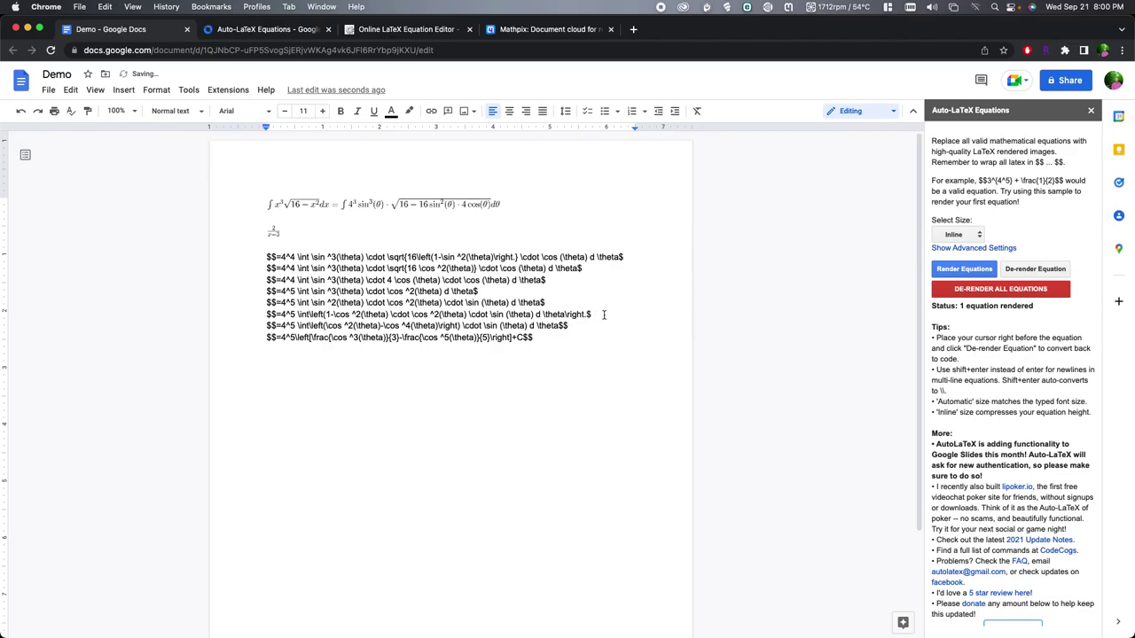
key("super+4")
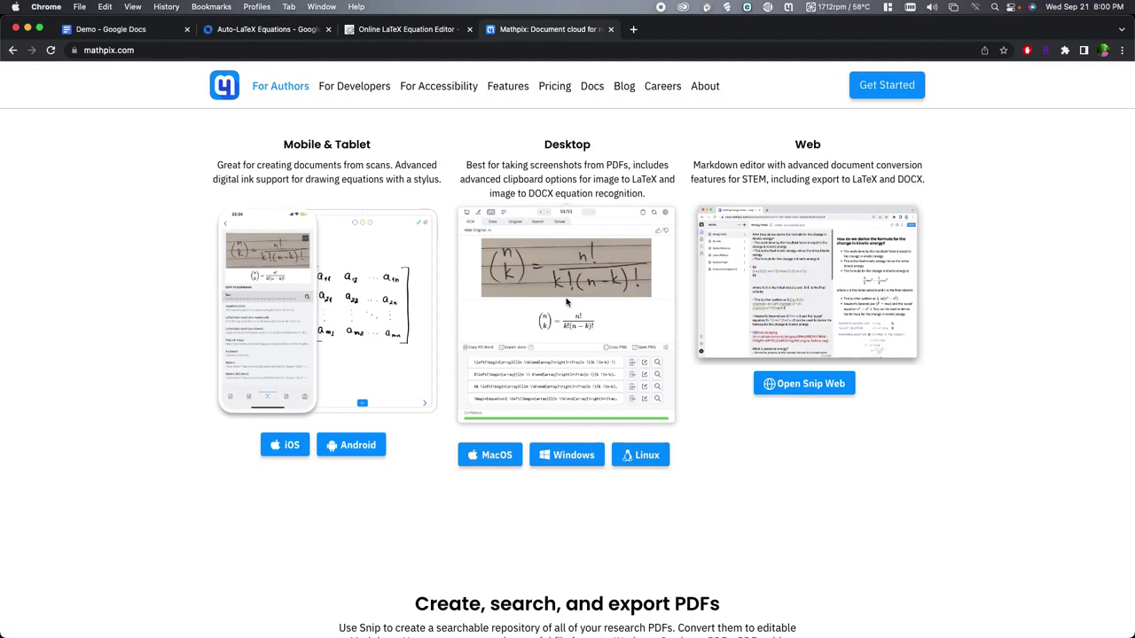
key("super+1")
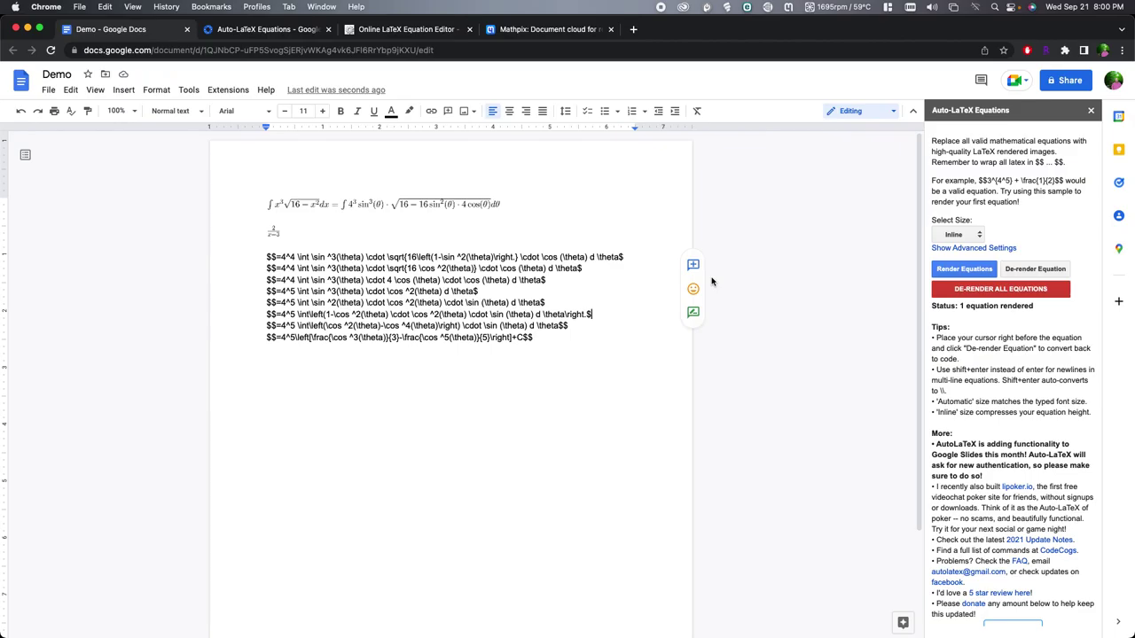
type("$")
left_click(571, 302)
type("$")
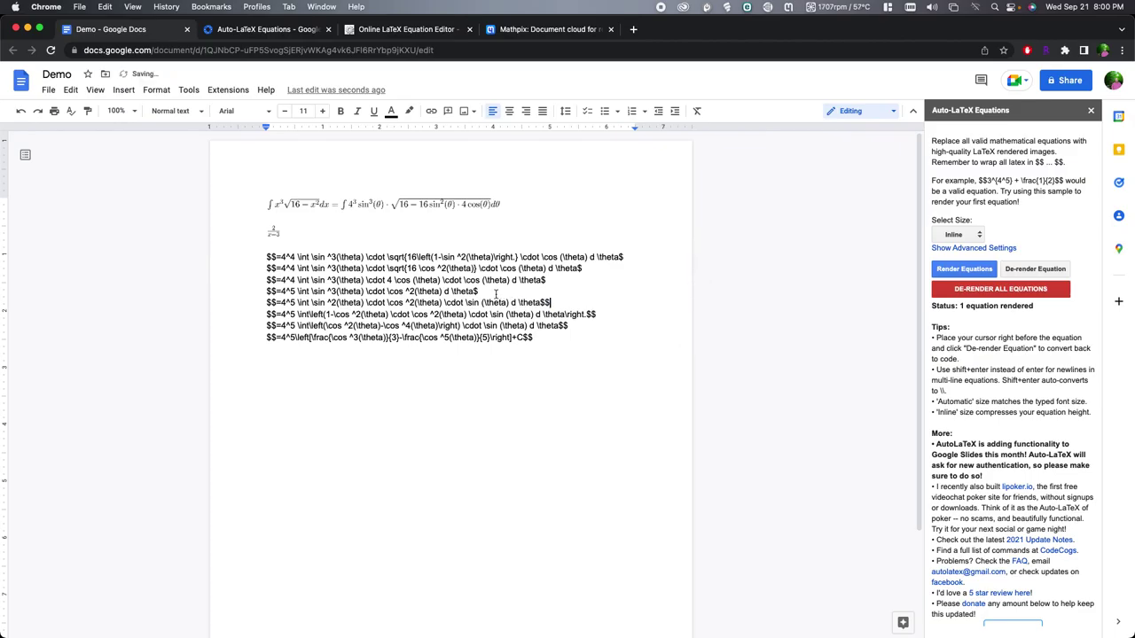
left_click(495, 294)
type("$")
left_click(564, 279)
type("$")
left_click(691, 267)
type("$")
left_click(635, 255)
type("$")
left_click(266, 256)
- Render all eight LaTeX lines as equation images and inspect the last one
left_click(963, 271)
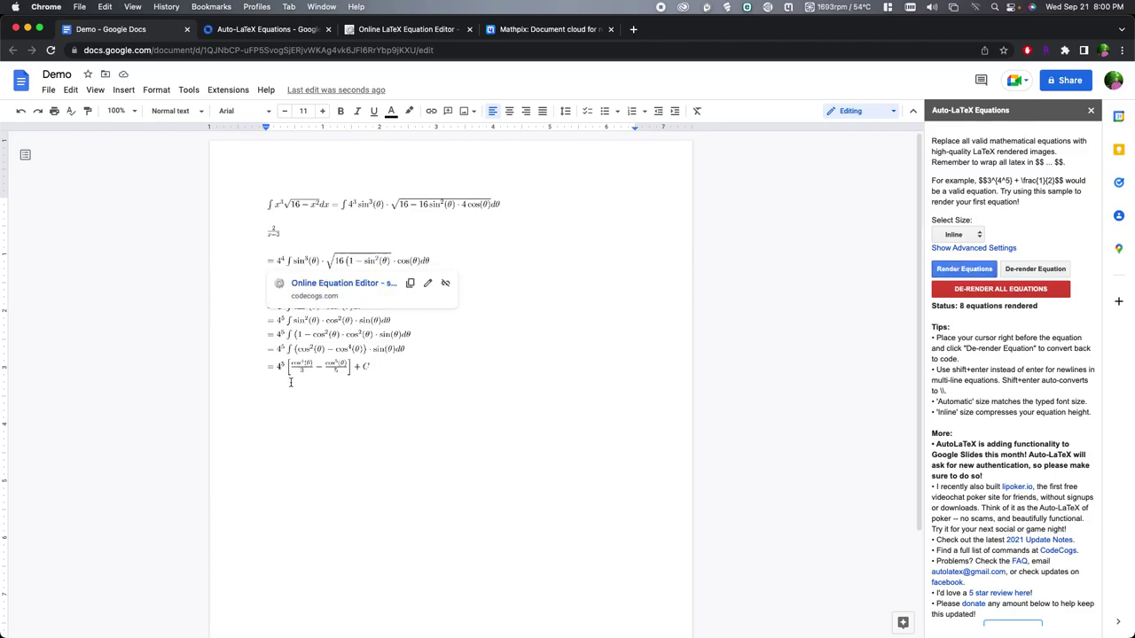
left_click(461, 401)
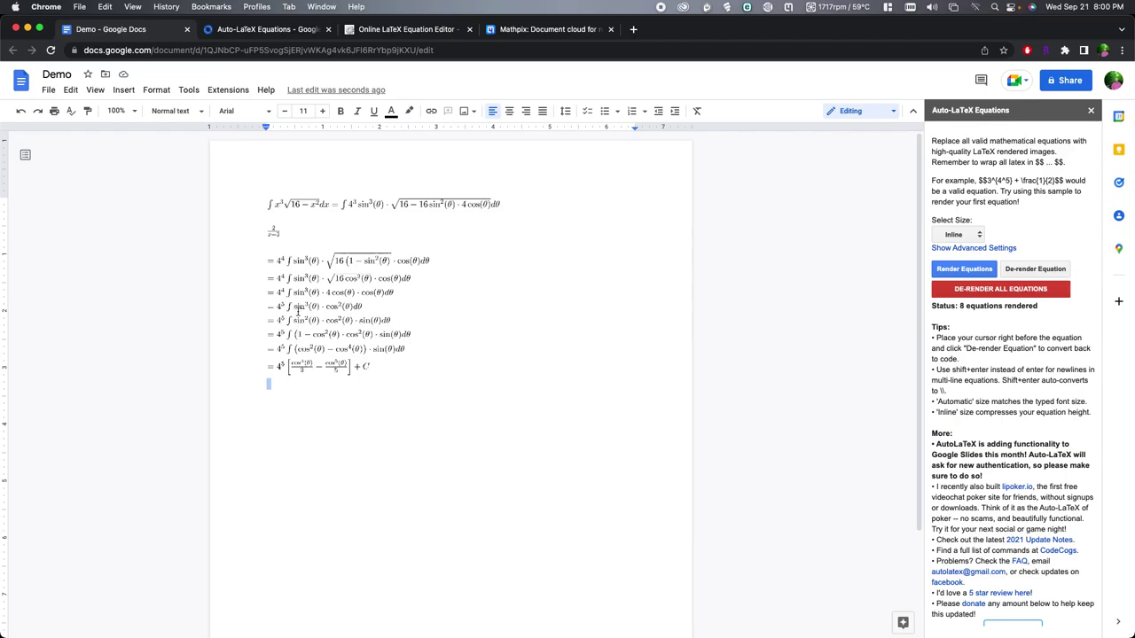
left_click(326, 367)
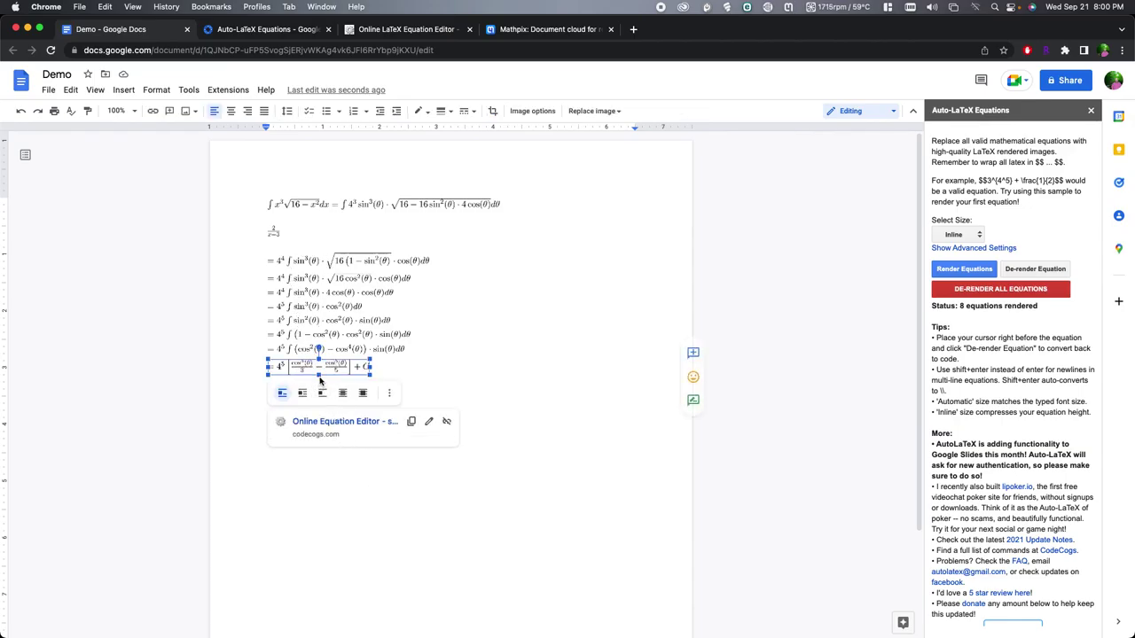
left_click(405, 366)
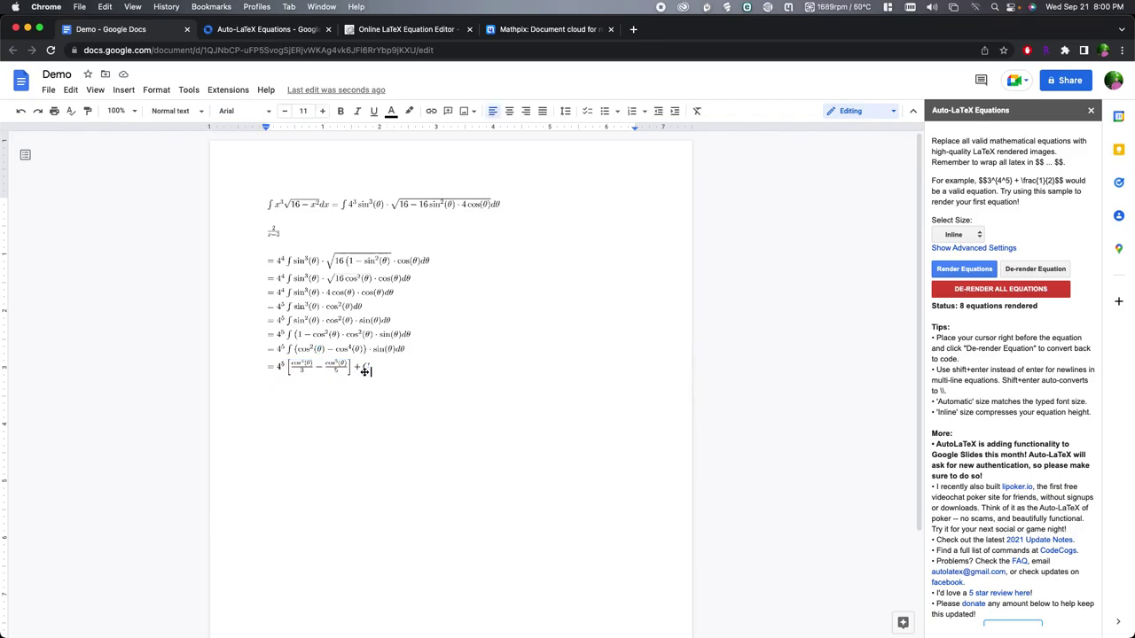
left_click(268, 365)
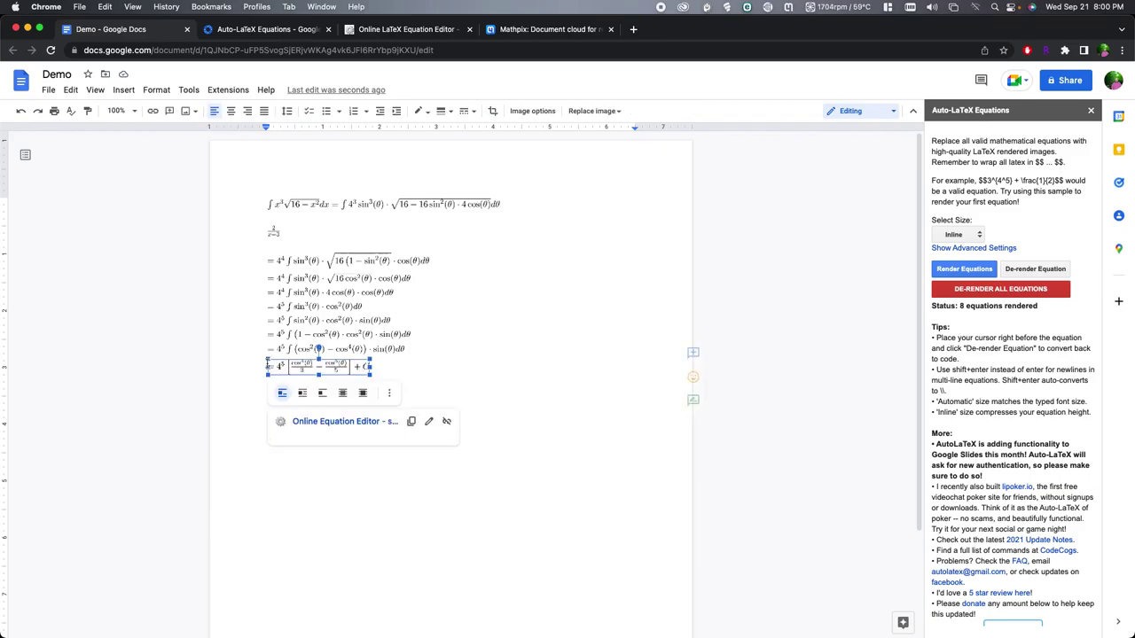
left_click(393, 370)
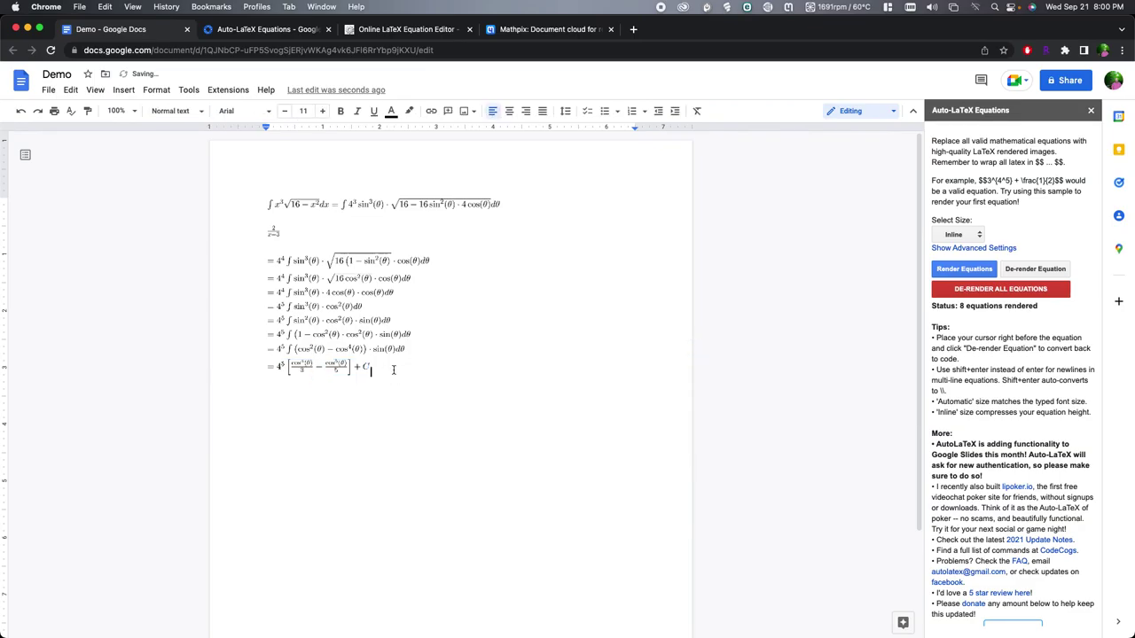
left_click(267, 369)
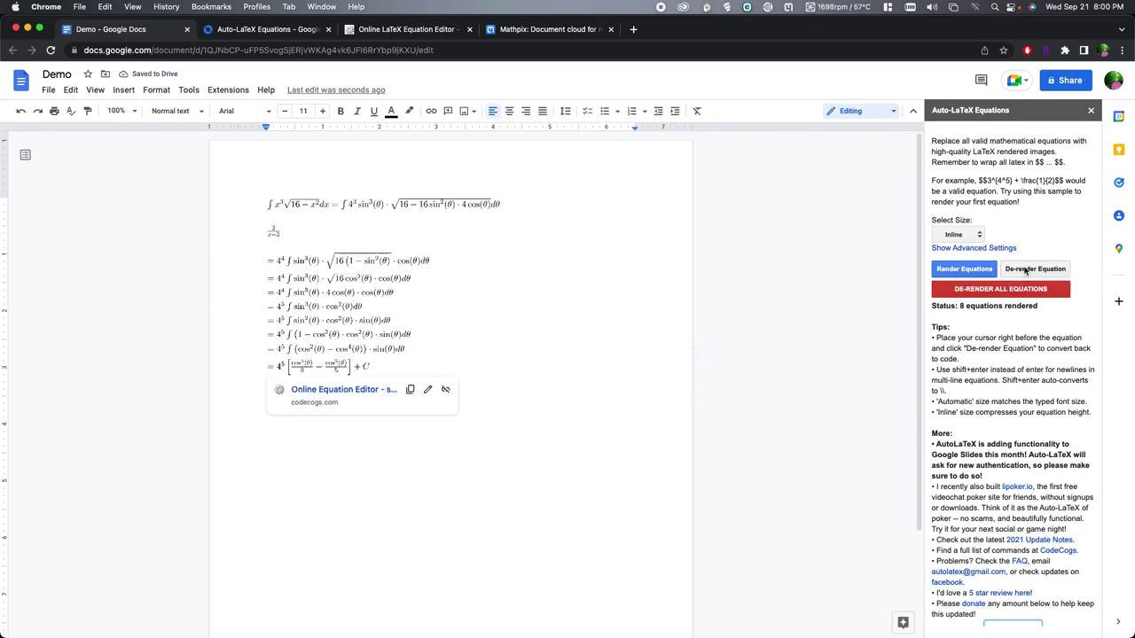
- De-render the final solution line, replace the + before C with -, and re-render it
left_click(1025, 271)
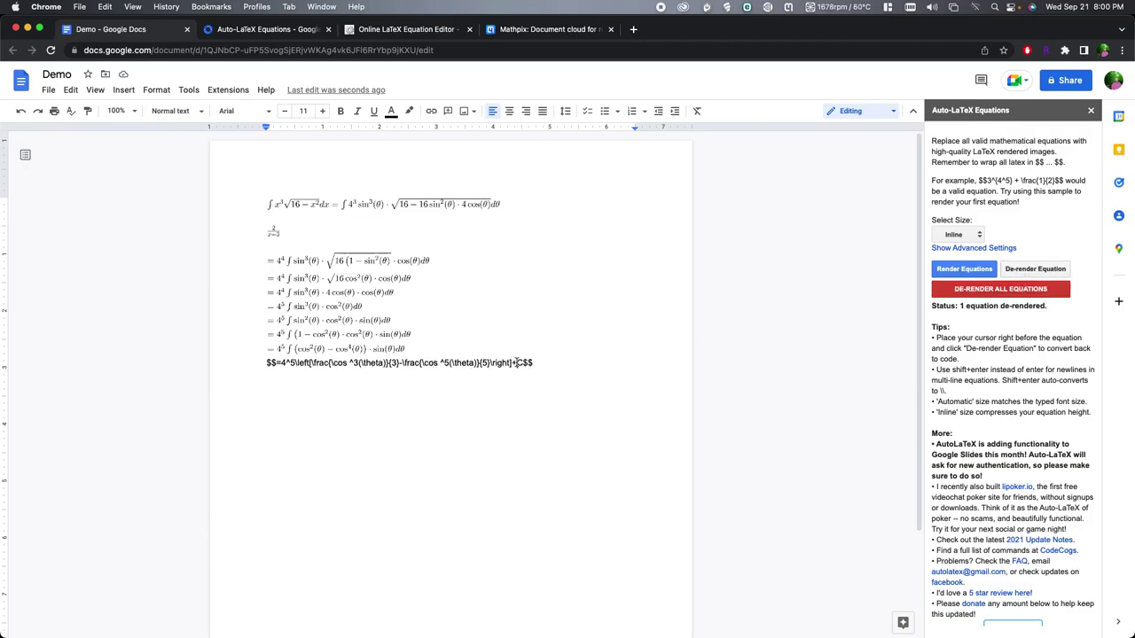
key("BackSpace")
type("-")
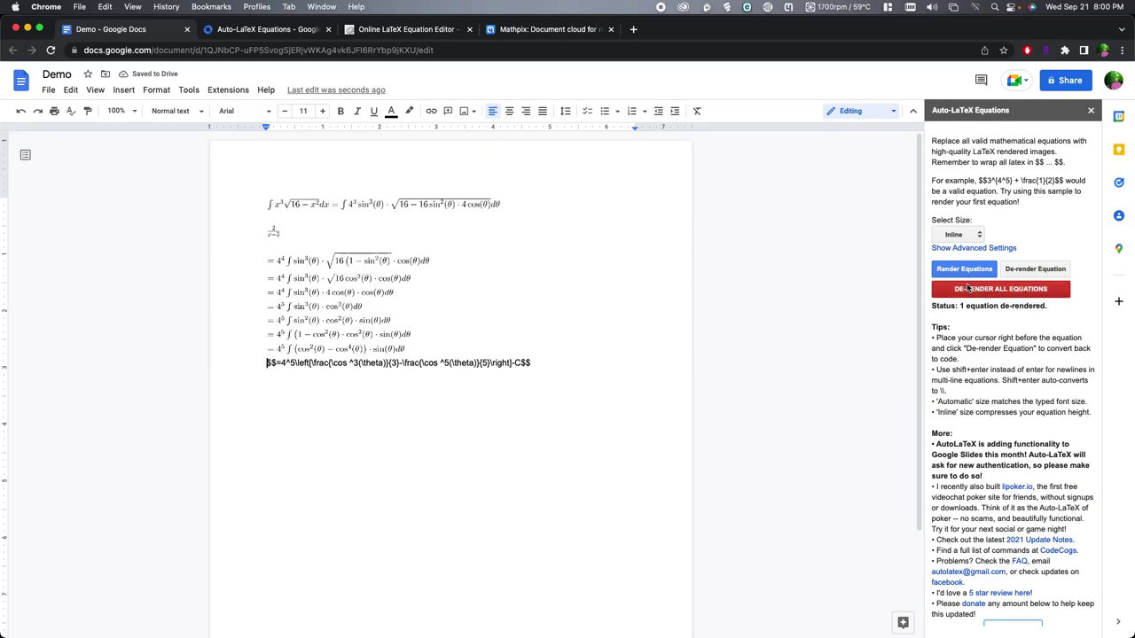
left_click(964, 270)
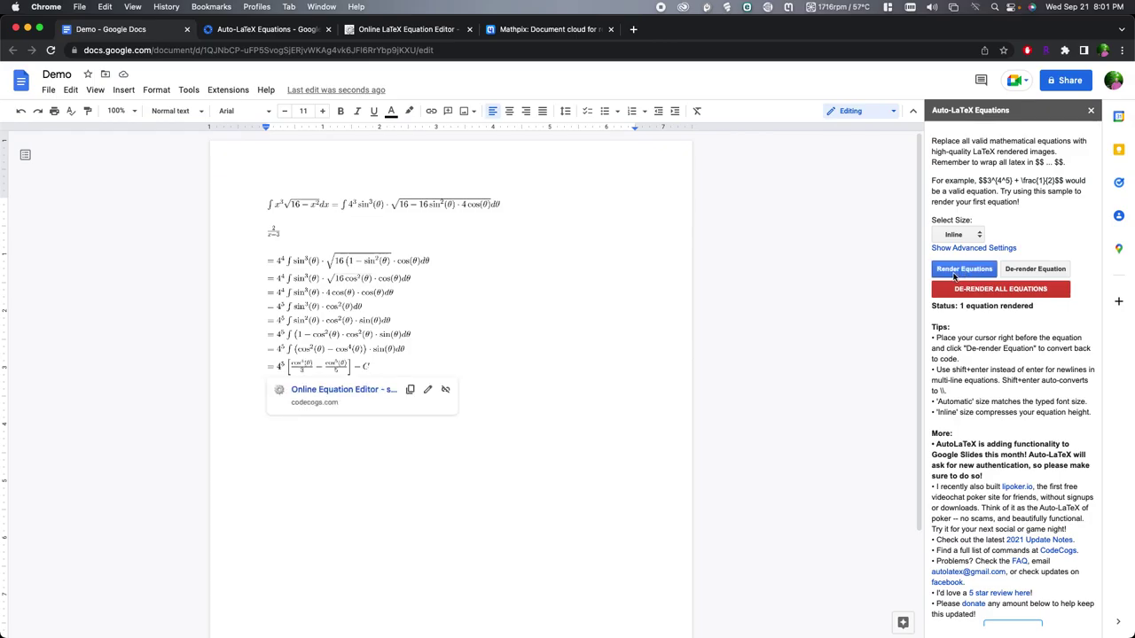
left_click(266, 334)
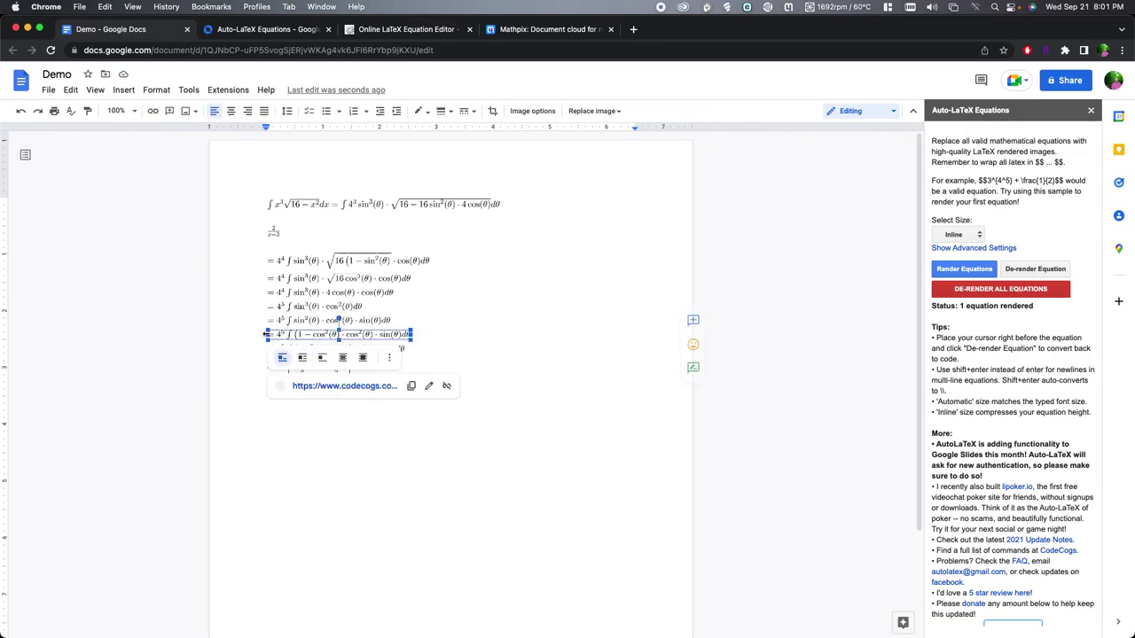
key("Left")
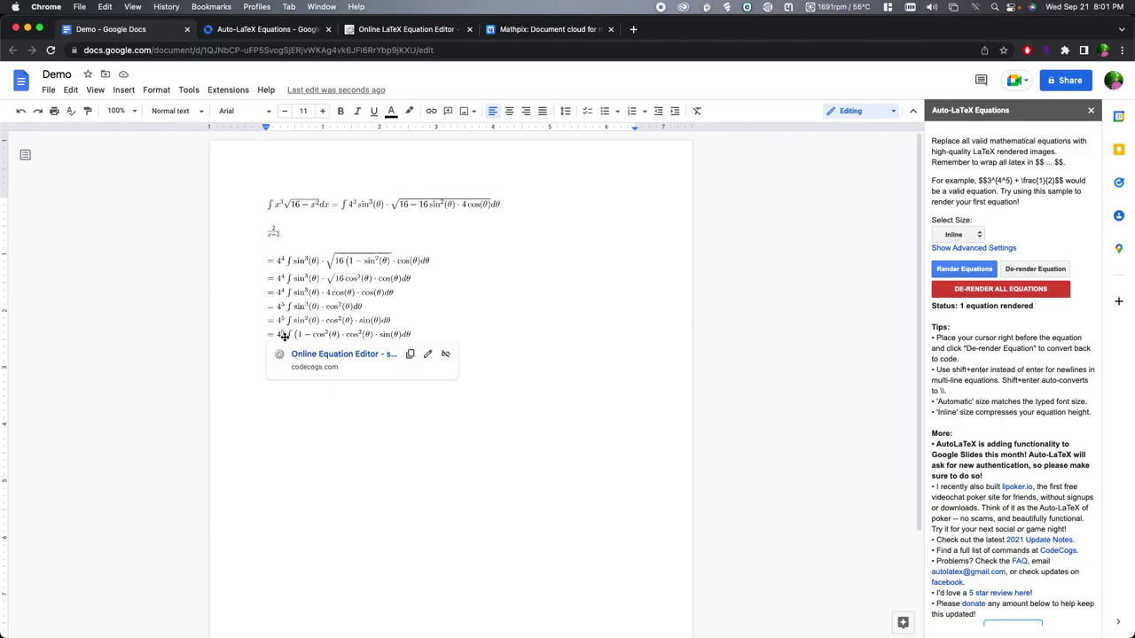
left_click(319, 410)
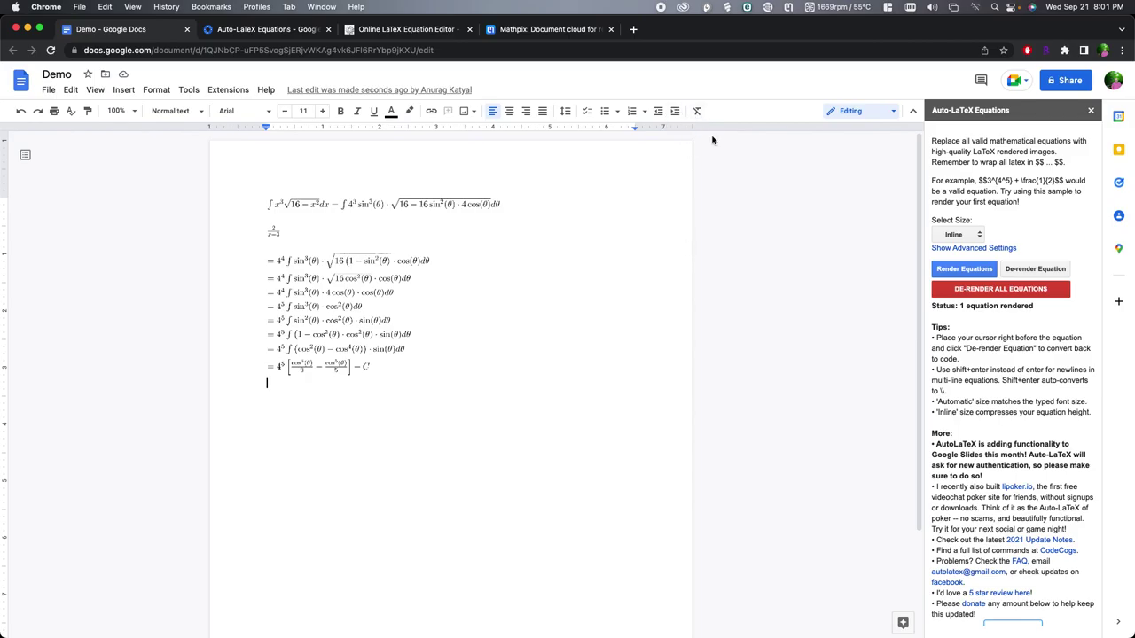
left_click(790, 8)
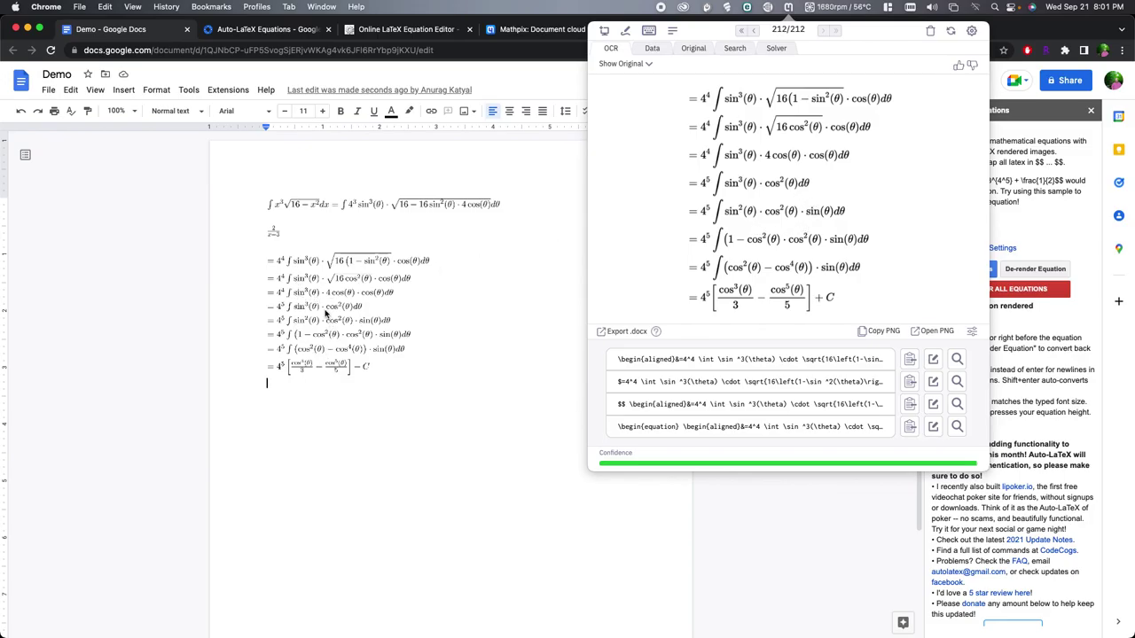
left_click(441, 409)
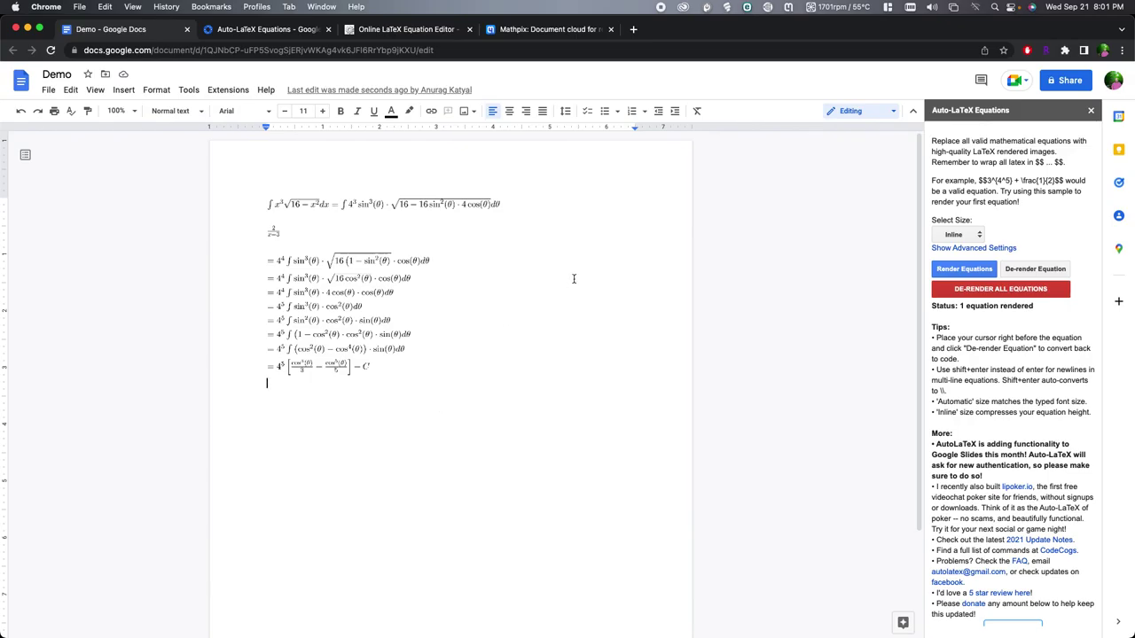